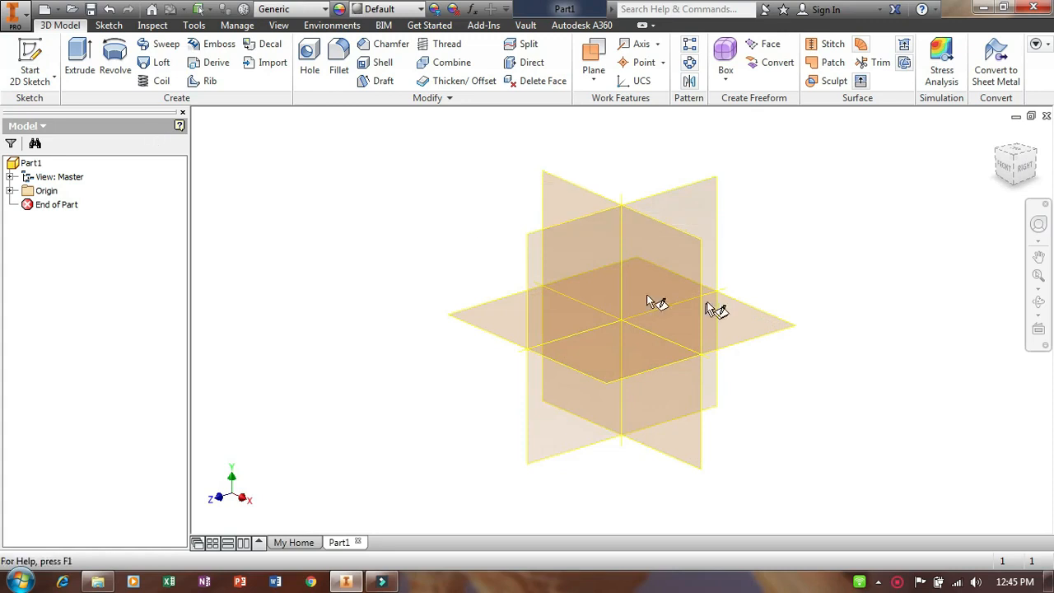
- Start a sketch on the front origin plane and draw a 10 mm diameter circle centred on the origin
{"action": "left_click", "coordinate": [579, 208]}
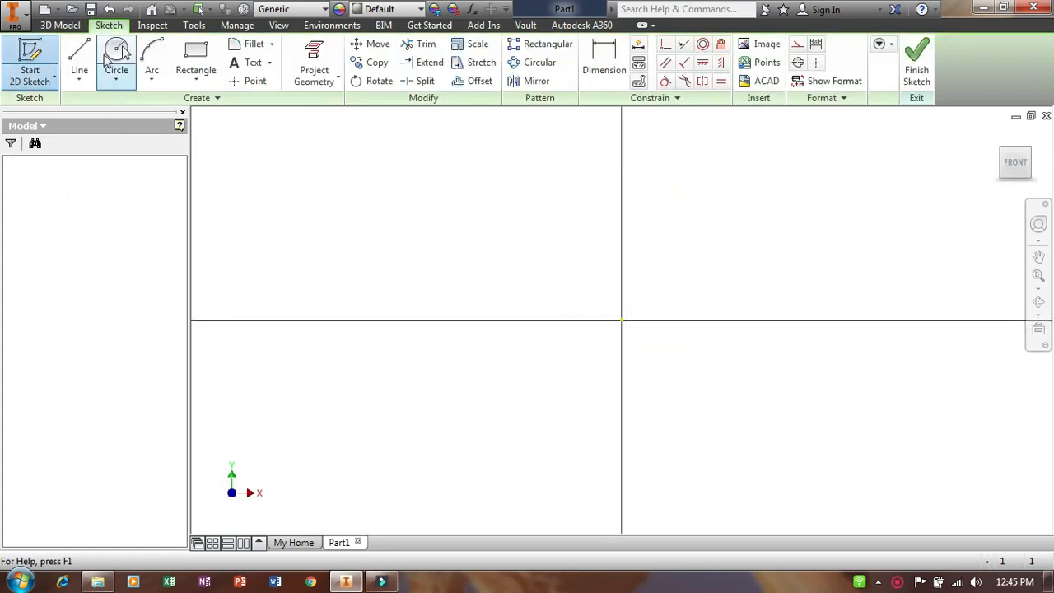
{"action": "left_click", "coordinate": [116, 52]}
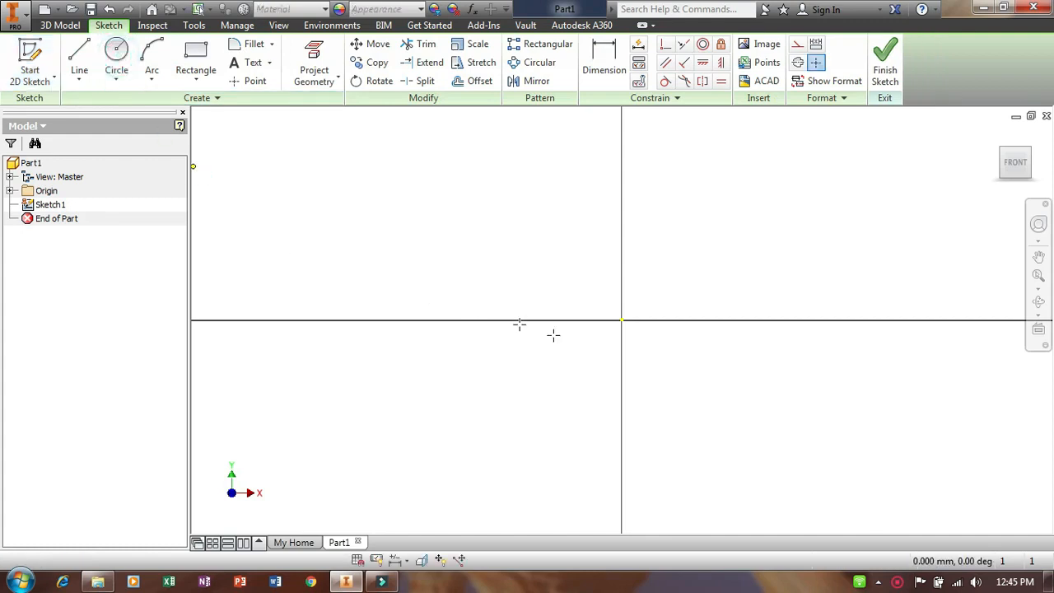
{"action": "left_click", "coordinate": [622, 319]}
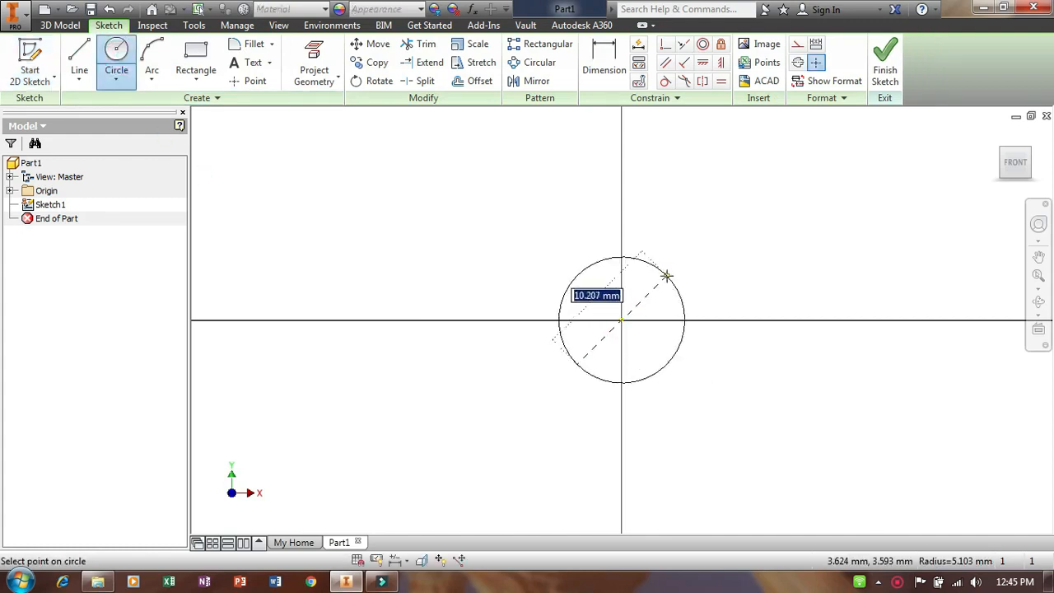
{"action": "type", "text": "1"}
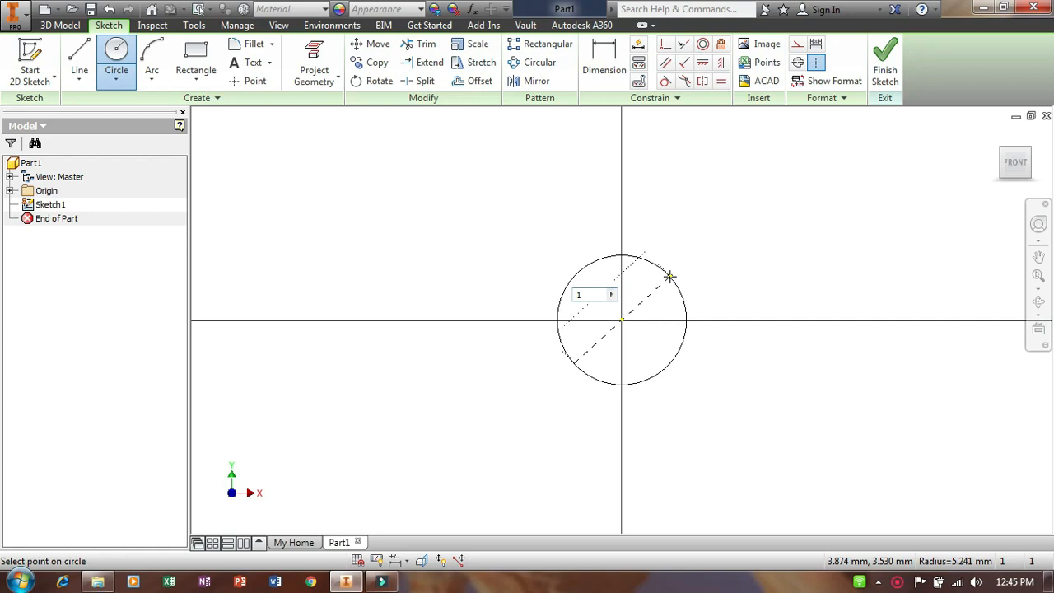
{"action": "type", "text": "0"}
{"action": "key", "text": "Return"}
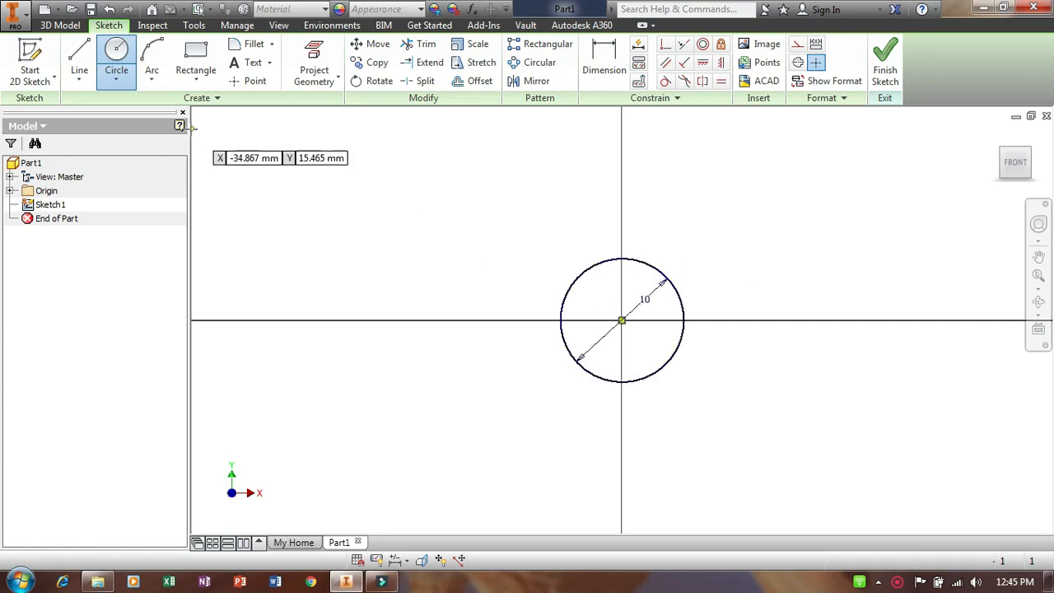
- Draw a two-point center rectangle on the origin, 20 mm wide and 30 mm high, around the circle
{"action": "left_click", "coordinate": [192, 56]}
{"action": "left_click", "coordinate": [197, 80]}
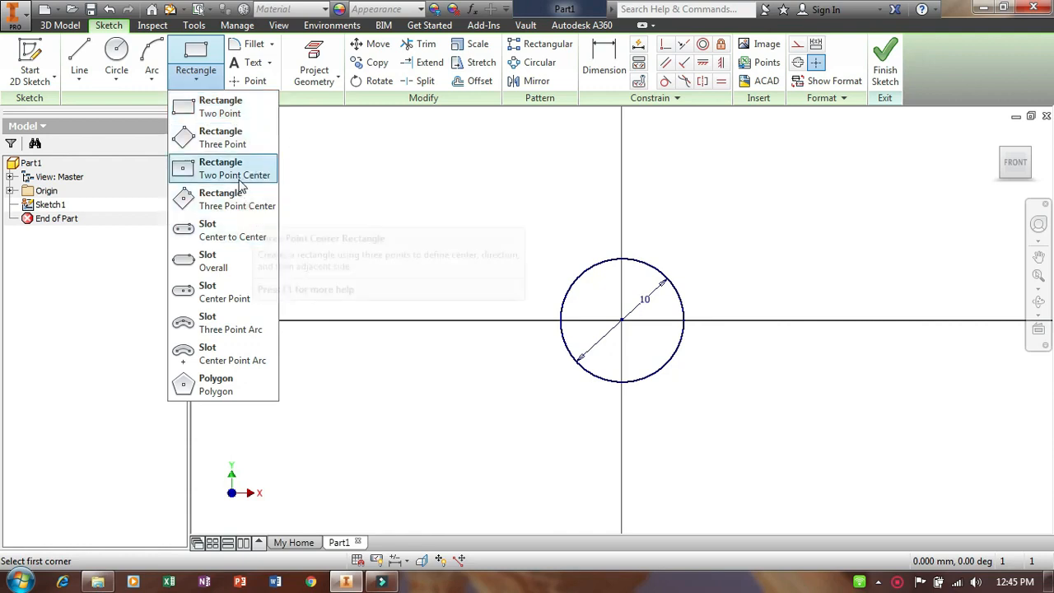
{"action": "left_click", "coordinate": [234, 170]}
{"action": "left_click", "coordinate": [622, 322]}
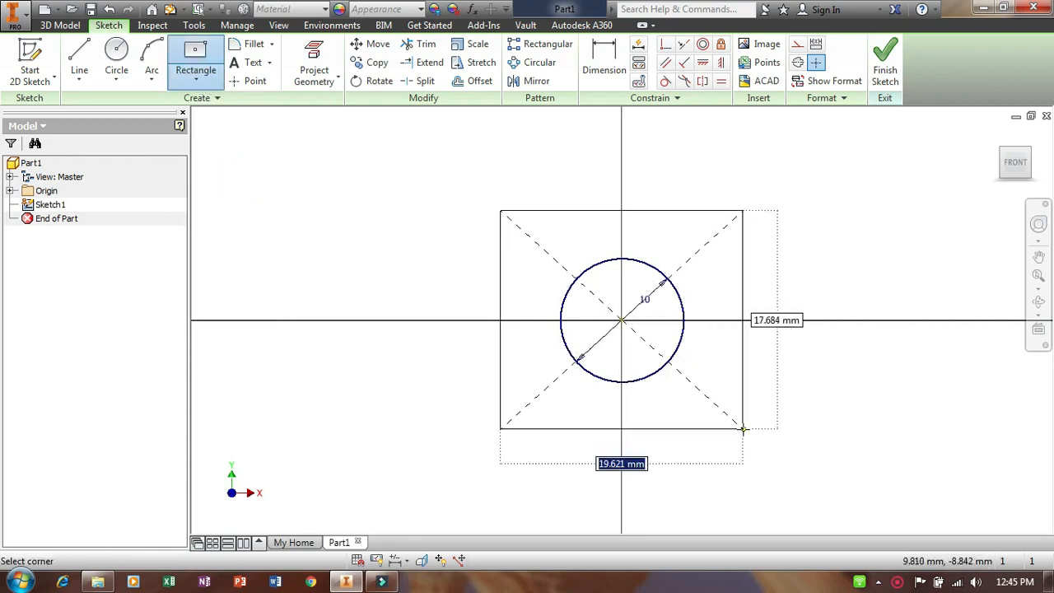
{"action": "type", "text": "20"}
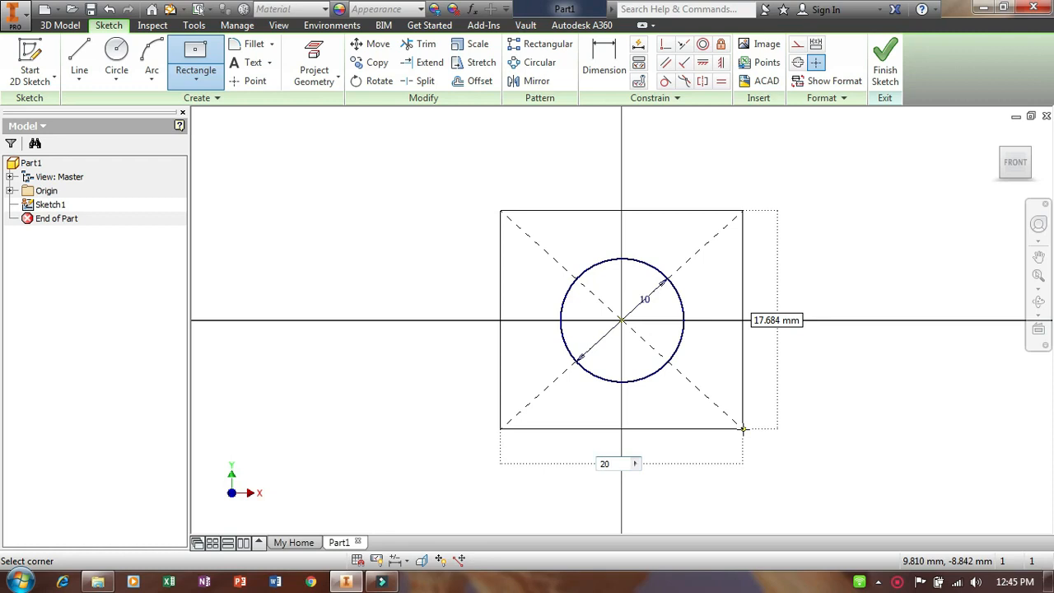
{"action": "key", "text": "Tab"}
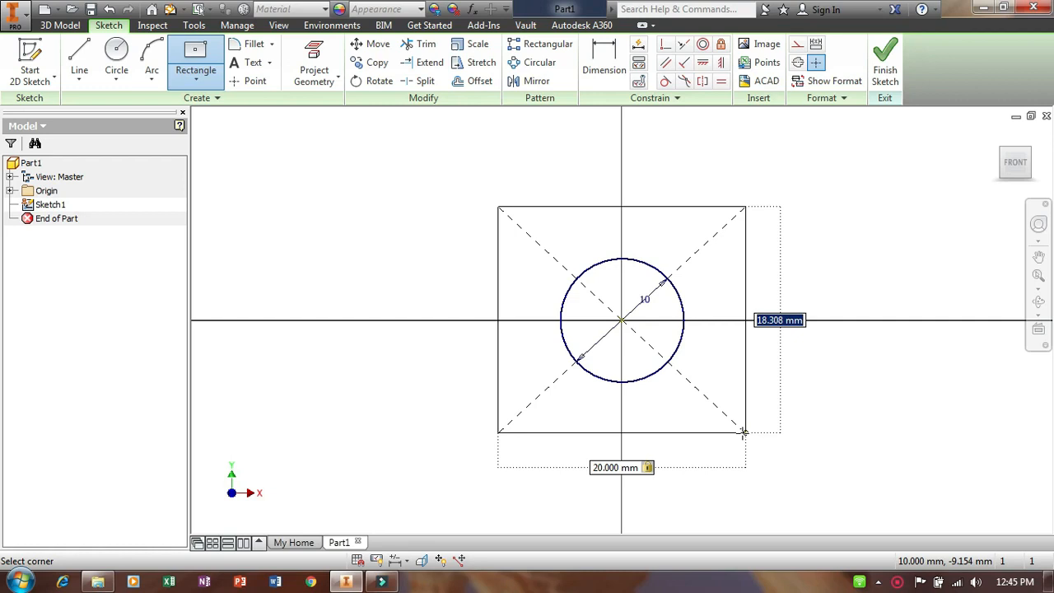
{"action": "type", "text": "3"}
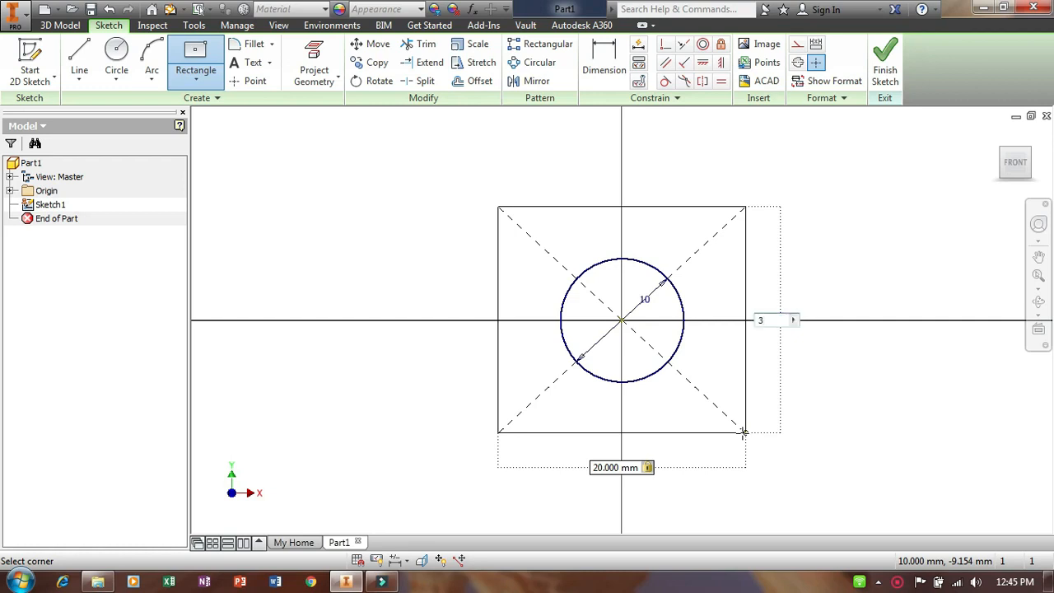
{"action": "type", "text": "0"}
{"action": "key", "text": "Return"}
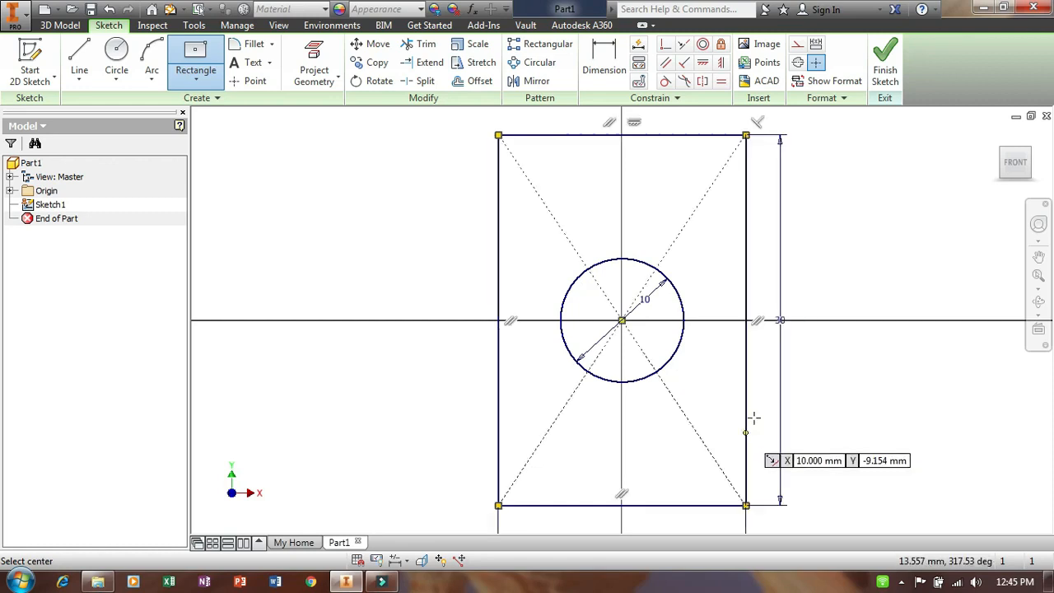
- Fillet all four corners of the rectangle with a 2 mm radius and finish the sketch
{"action": "left_click", "coordinate": [247, 44]}
{"action": "left_click", "coordinate": [506, 151]}
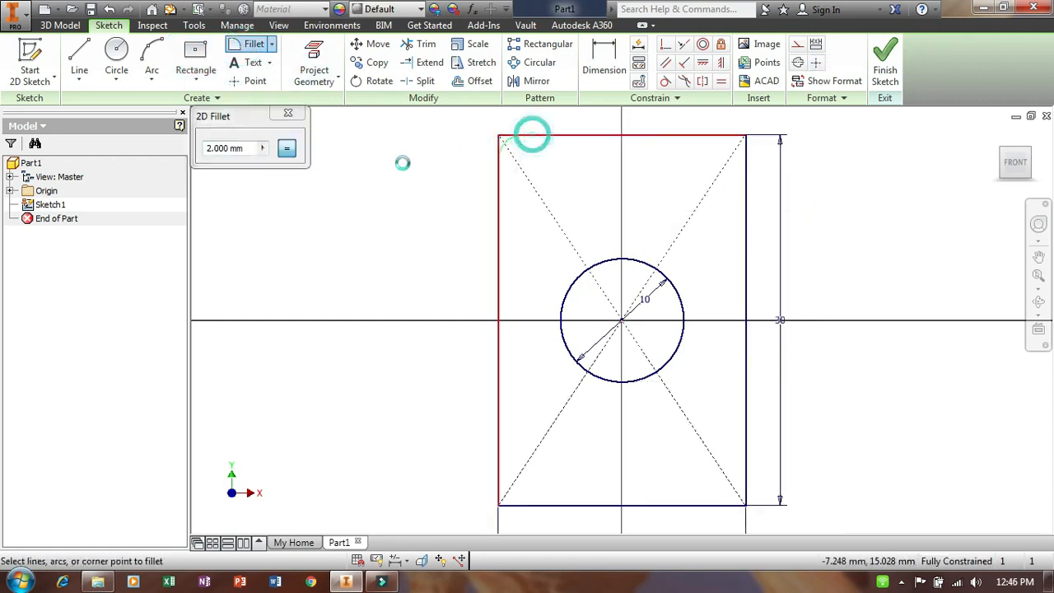
{"action": "left_click", "coordinate": [696, 135]}
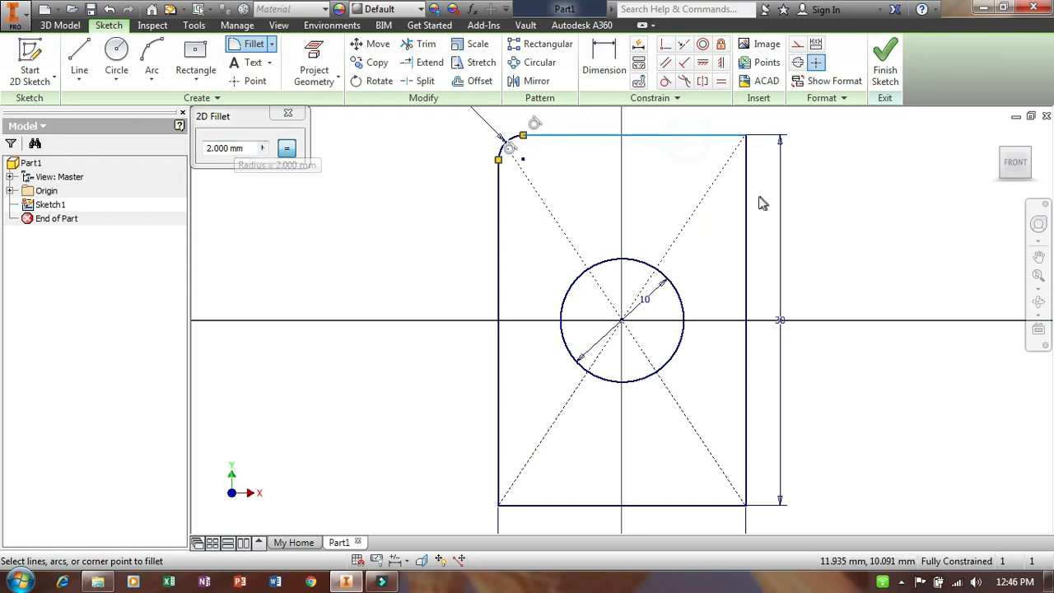
{"action": "left_click", "coordinate": [747, 231]}
{"action": "left_click", "coordinate": [747, 472]}
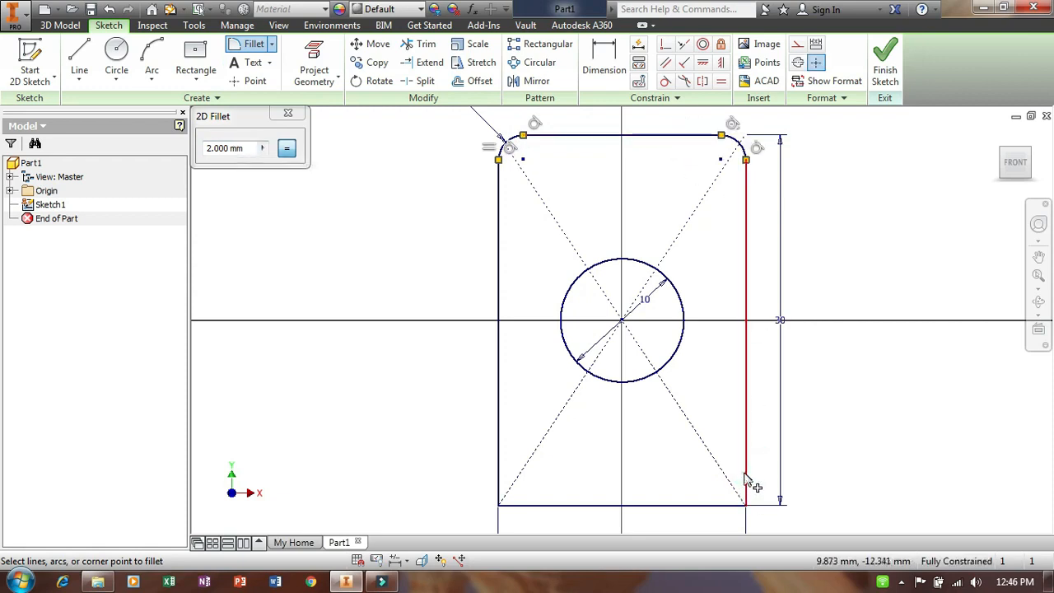
{"action": "left_click", "coordinate": [703, 505]}
{"action": "left_click", "coordinate": [540, 505]}
{"action": "left_click", "coordinate": [499, 468]}
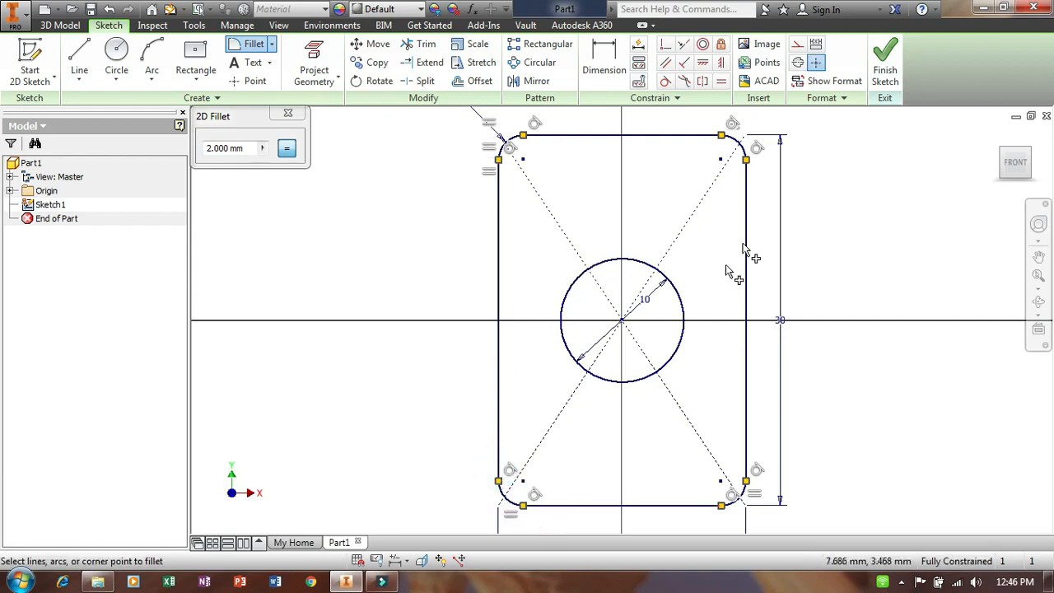
{"action": "left_click", "coordinate": [886, 56]}
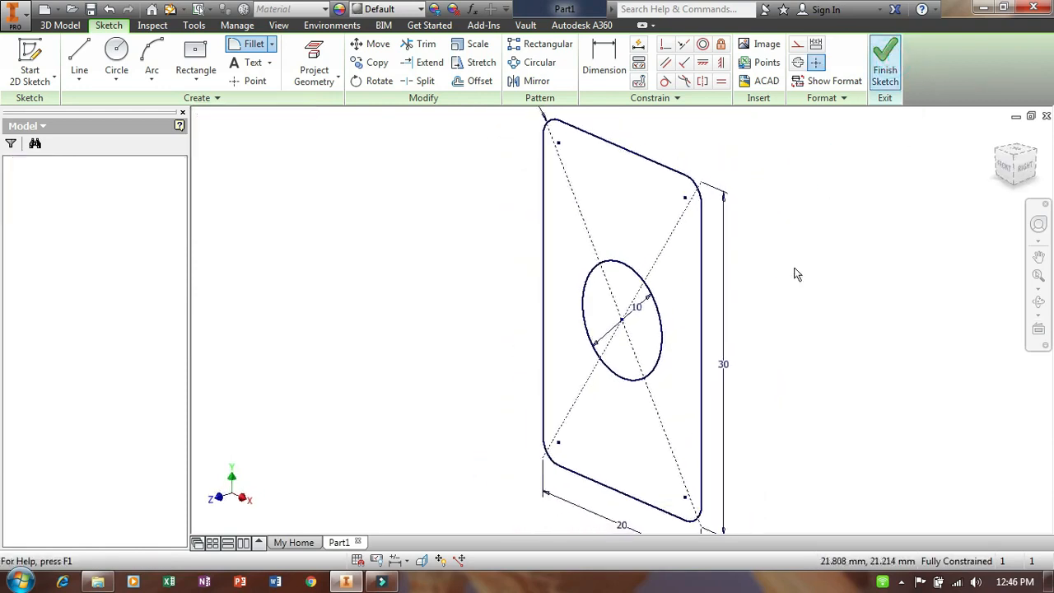
- Start an Extrude using the region between the rounded rectangle and the circle as the profile
{"action": "left_click", "coordinate": [80, 54]}
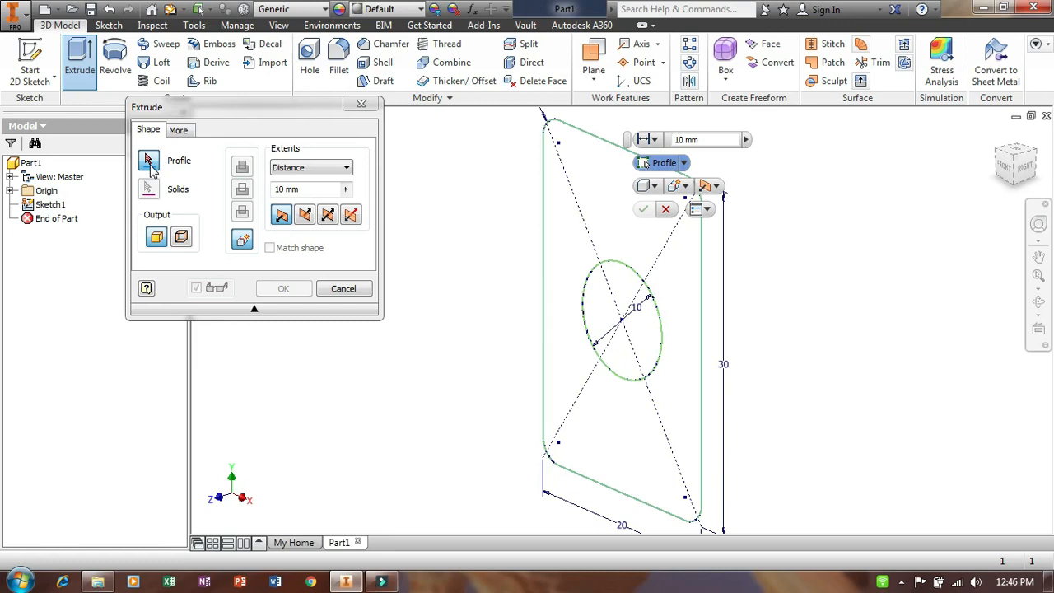
{"action": "left_click", "coordinate": [622, 230]}
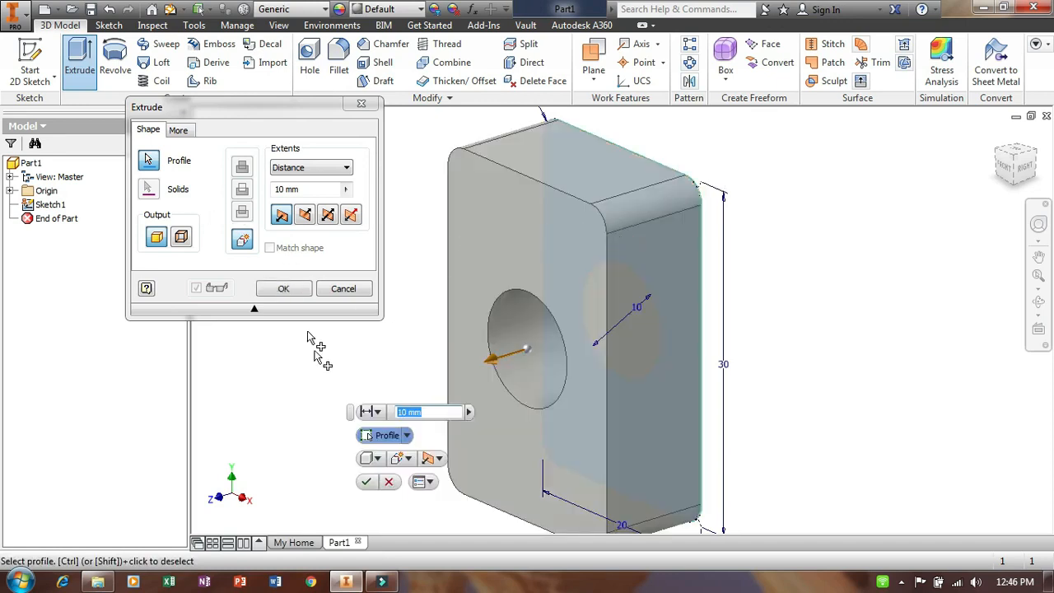
- Try the surface output for the extrusion, return to solid output and check the available output options
{"action": "left_click", "coordinate": [181, 241]}
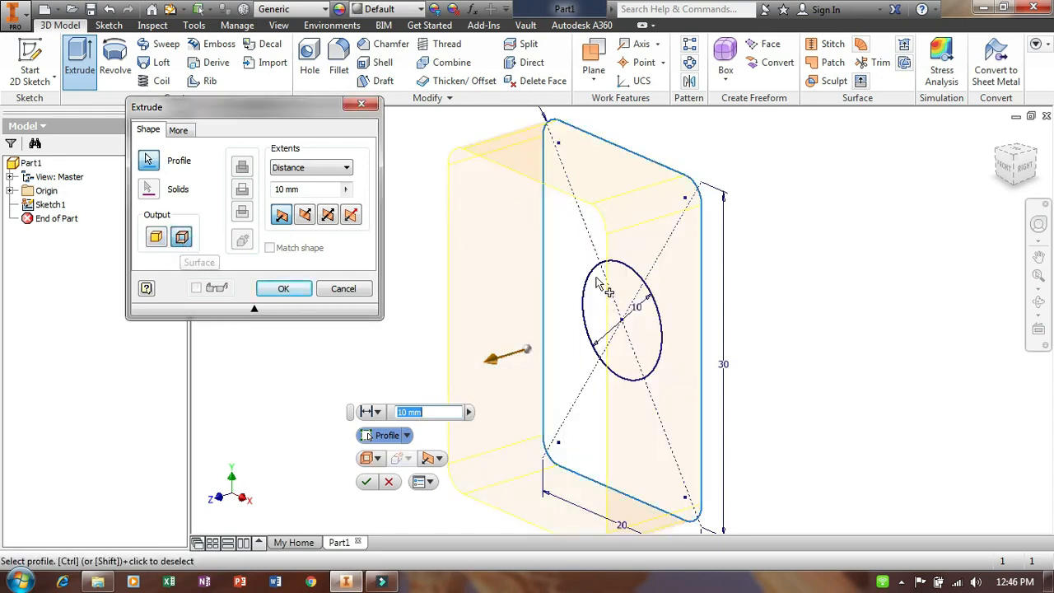
{"action": "left_click", "coordinate": [155, 239]}
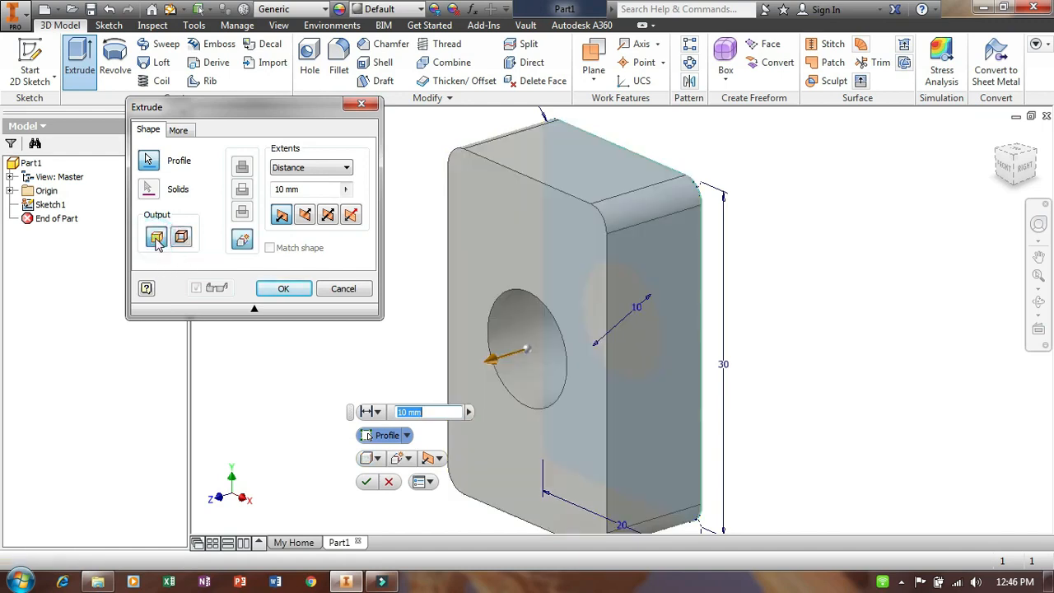
{"action": "left_click", "coordinate": [379, 458]}
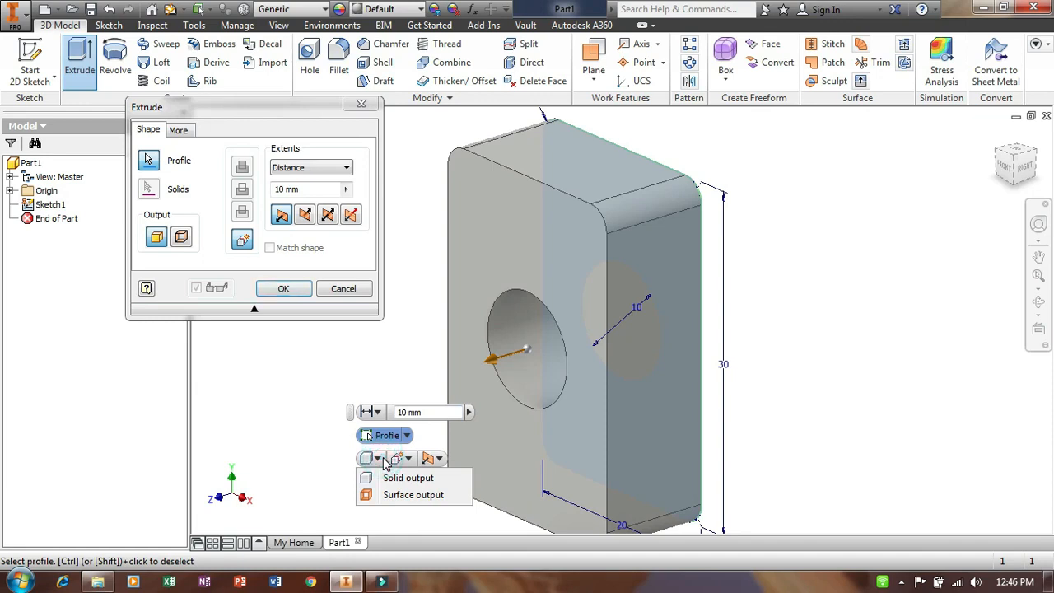
{"action": "left_click", "coordinate": [380, 459]}
{"action": "left_click", "coordinate": [380, 459]}
{"action": "left_click", "coordinate": [379, 458]}
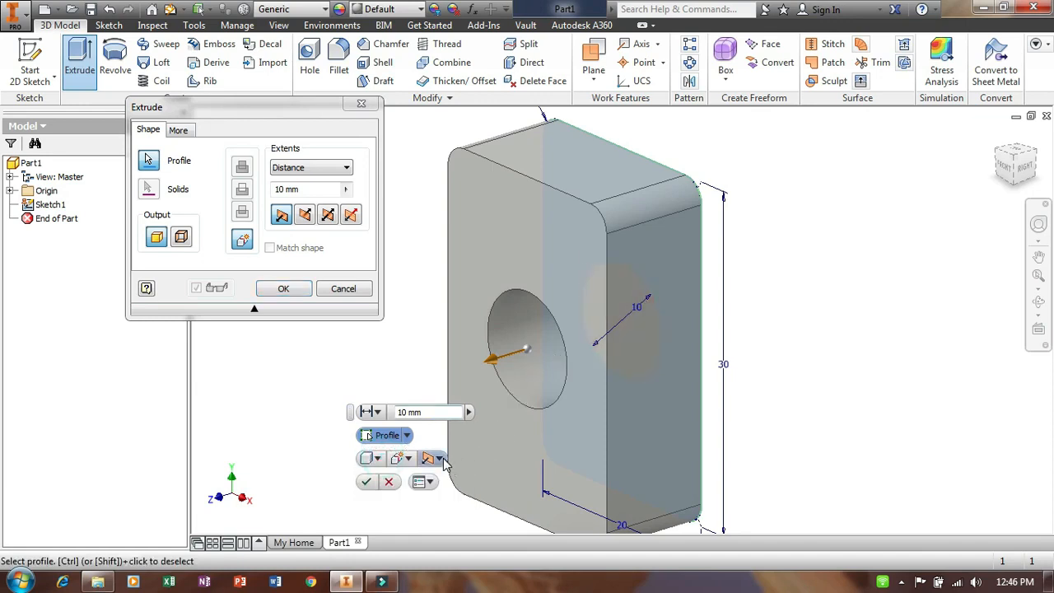
- Preview the extrusion in the reverse direction, return to the forward direction and stretch its distance to 11.5 mm
{"action": "left_click", "coordinate": [310, 225]}
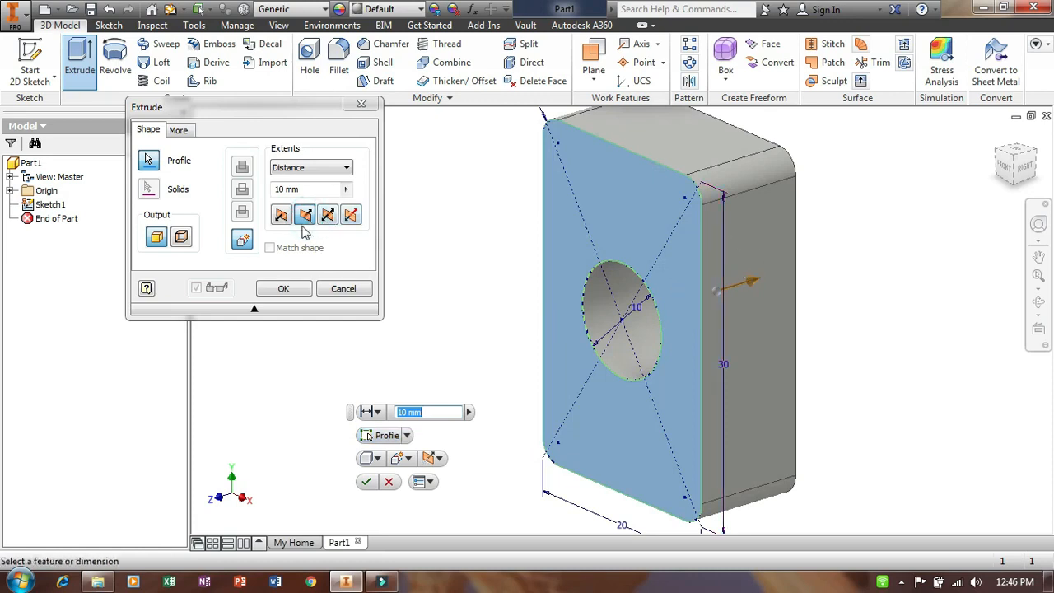
{"action": "left_click", "coordinate": [285, 219]}
{"action": "mouse_move", "coordinate": [491, 366]}
{"action": "left_mouse_down"}
{"action": "mouse_move", "coordinate": [565, 334]}
{"action": "mouse_move", "coordinate": [709, 350]}
{"action": "mouse_move", "coordinate": [758, 286]}
{"action": "mouse_move", "coordinate": [526, 367]}
{"action": "mouse_move", "coordinate": [479, 359]}
{"action": "left_mouse_up"}
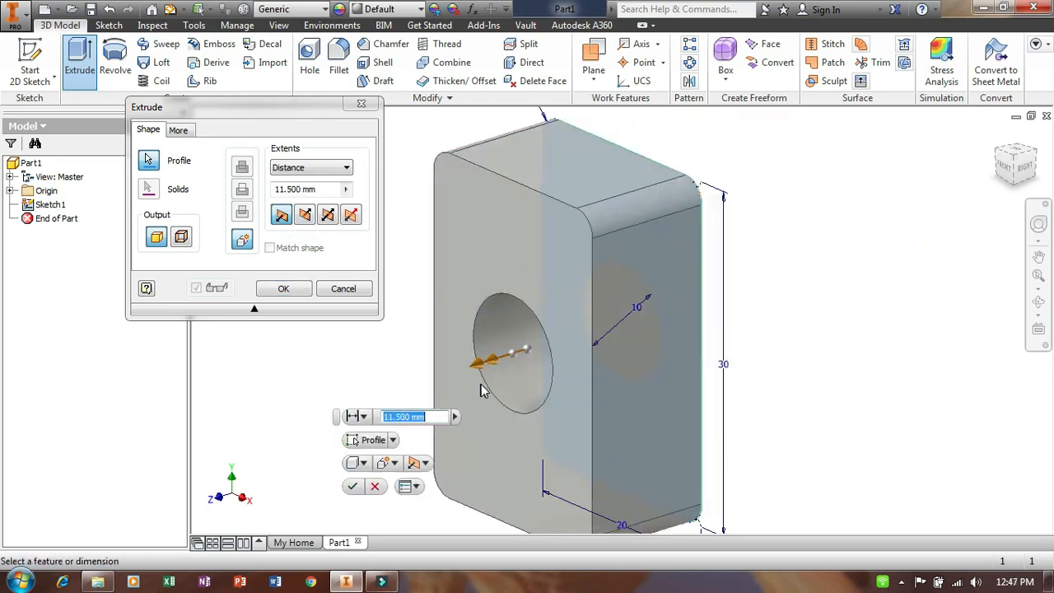
- Try the extrusion as symmetric and as asymmetric, with asymmetric distances of 10 mm and 5 mm
{"action": "left_click", "coordinate": [332, 219]}
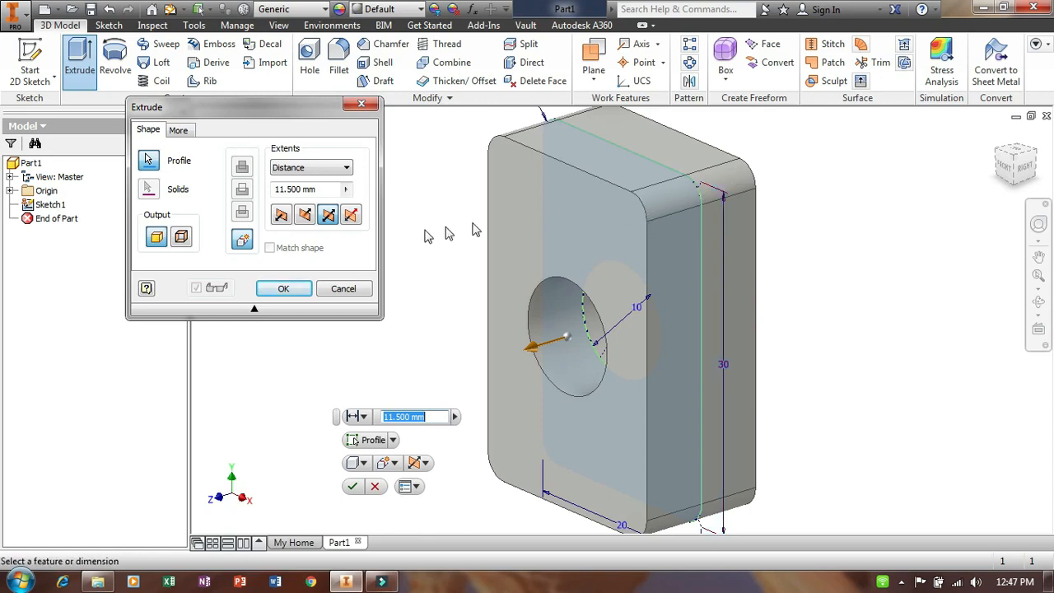
{"action": "left_click", "coordinate": [354, 218]}
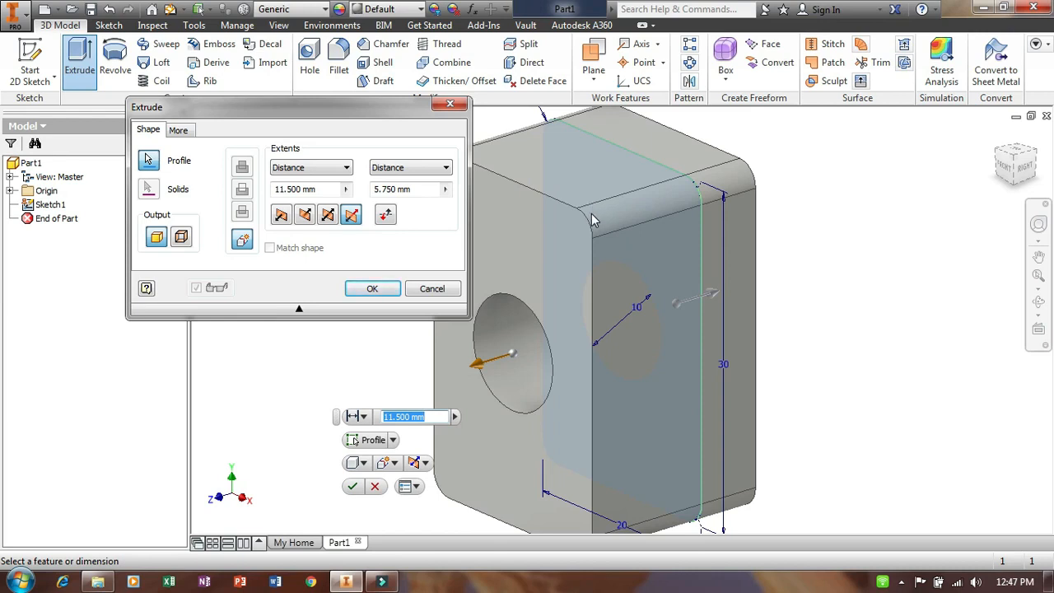
{"action": "left_click", "coordinate": [332, 189]}
{"action": "type", "text": "1"}
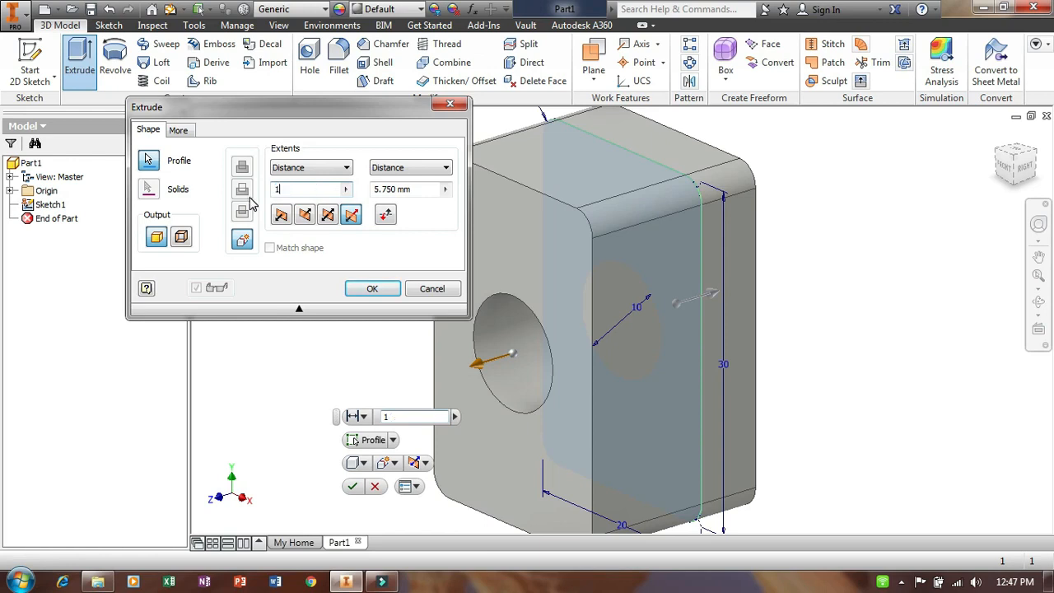
{"action": "type", "text": "0"}
{"action": "left_click", "coordinate": [416, 189]}
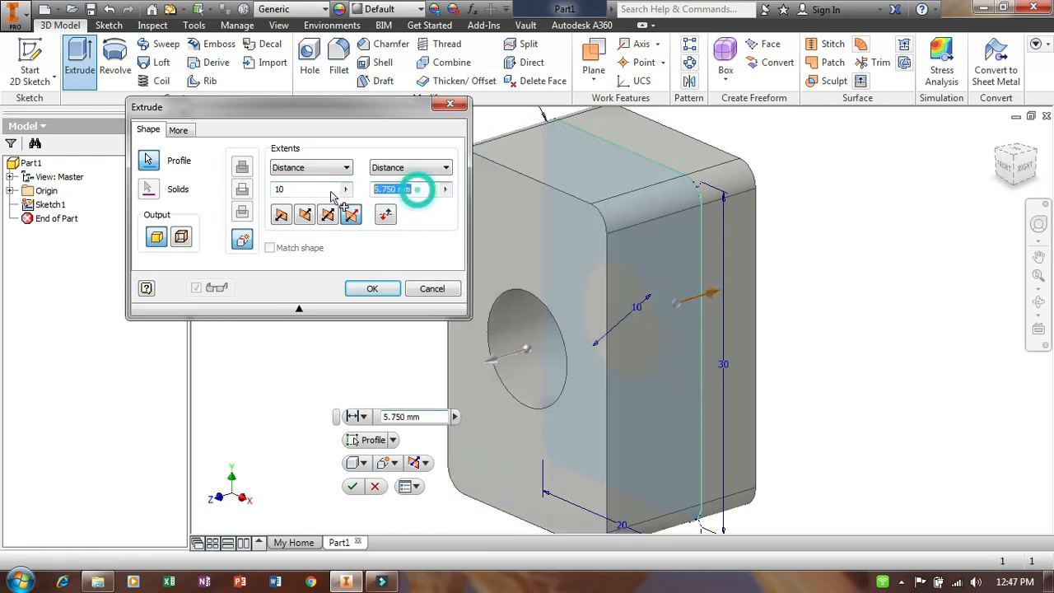
{"action": "type", "text": "5"}
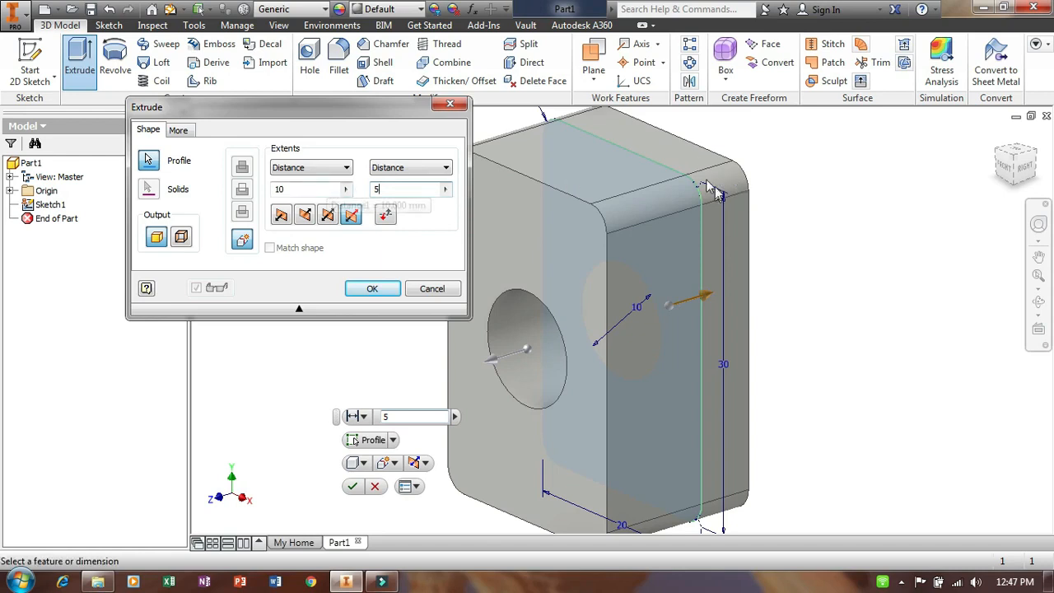
- Compare the one-sided and asymmetric extents, swapping the two asymmetric distances back and forth
{"action": "left_click", "coordinate": [281, 215]}
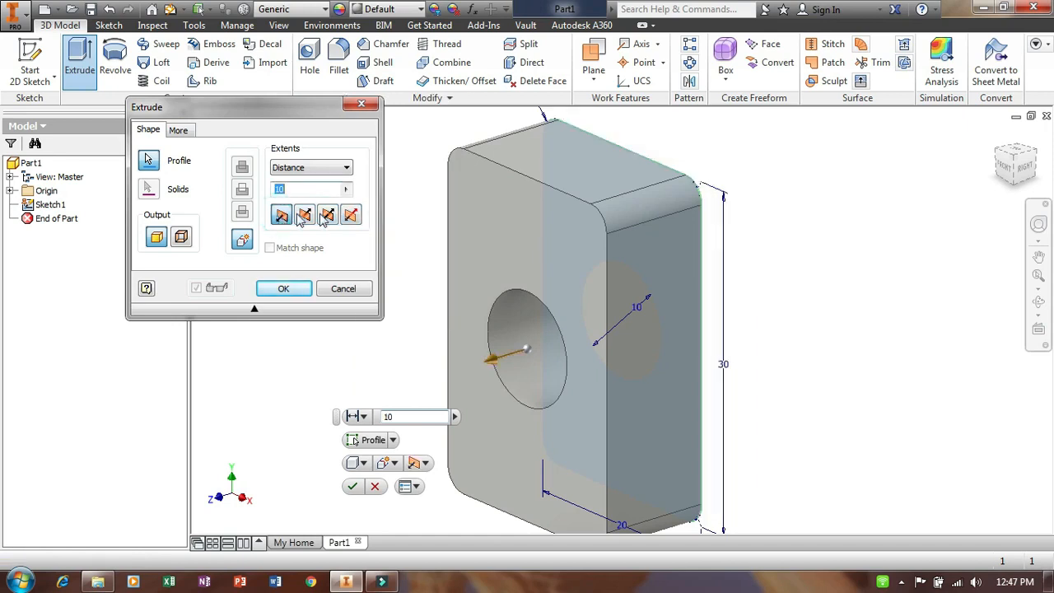
{"action": "left_click", "coordinate": [351, 215]}
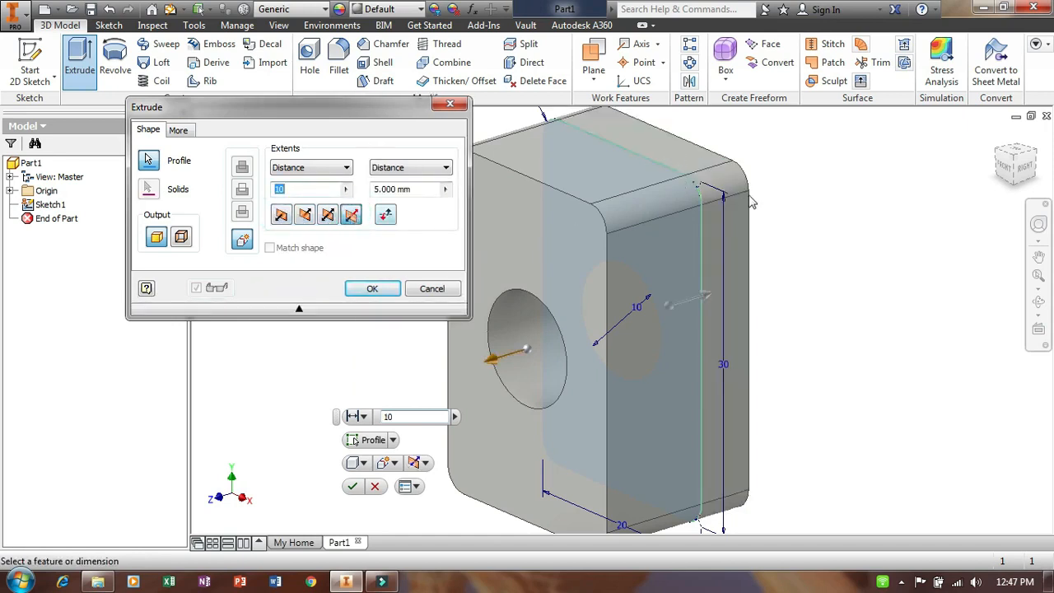
{"action": "left_click", "coordinate": [385, 215]}
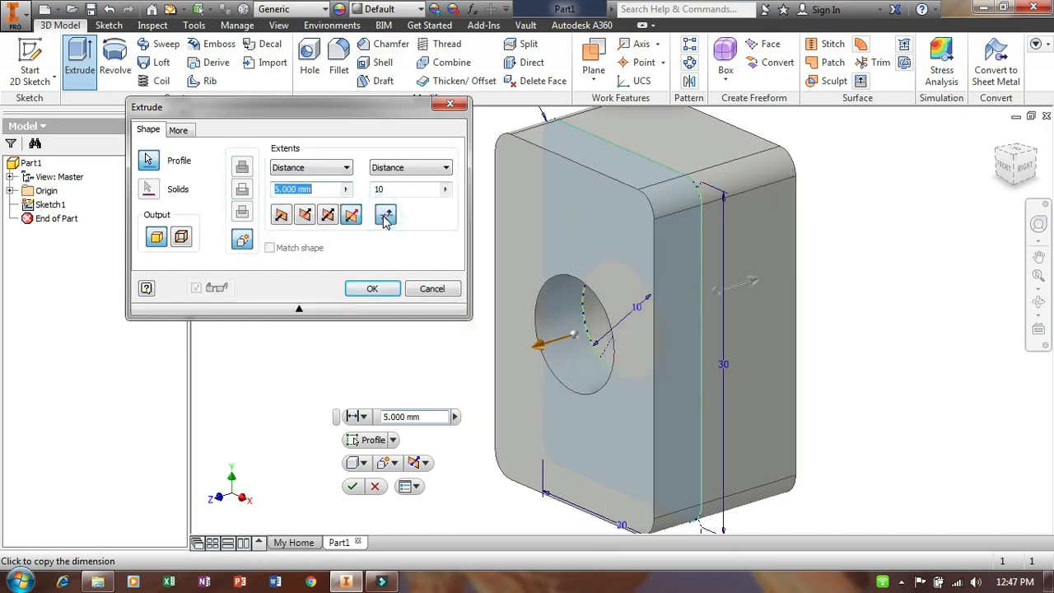
{"action": "left_click", "coordinate": [385, 216]}
{"action": "left_click", "coordinate": [385, 215]}
{"action": "left_click", "coordinate": [386, 215]}
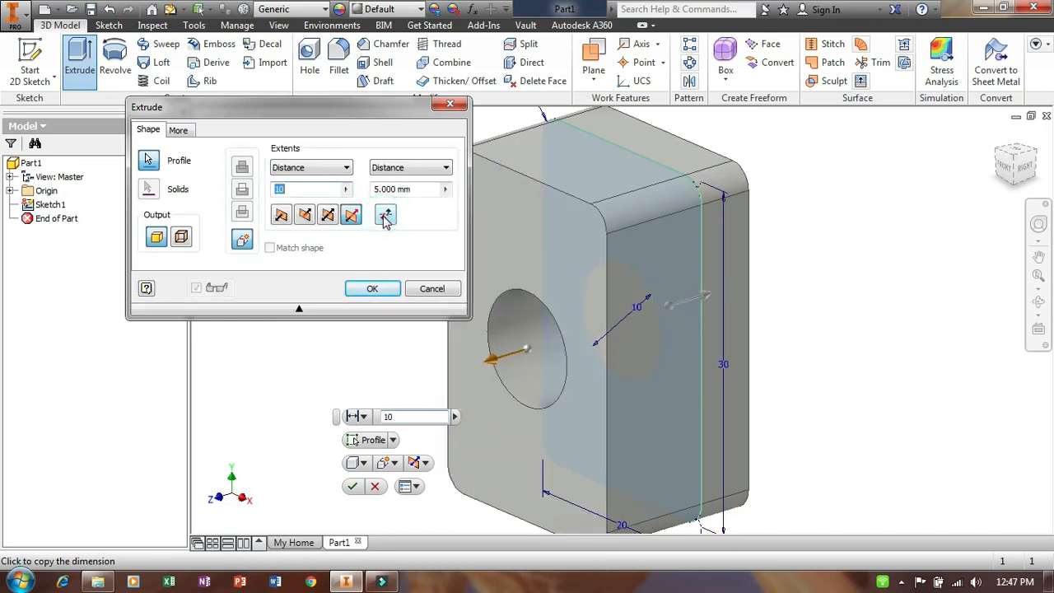
- Complete the solid extrusion of the profile one-sided in the forward direction at 10 mm
{"action": "left_click", "coordinate": [281, 215]}
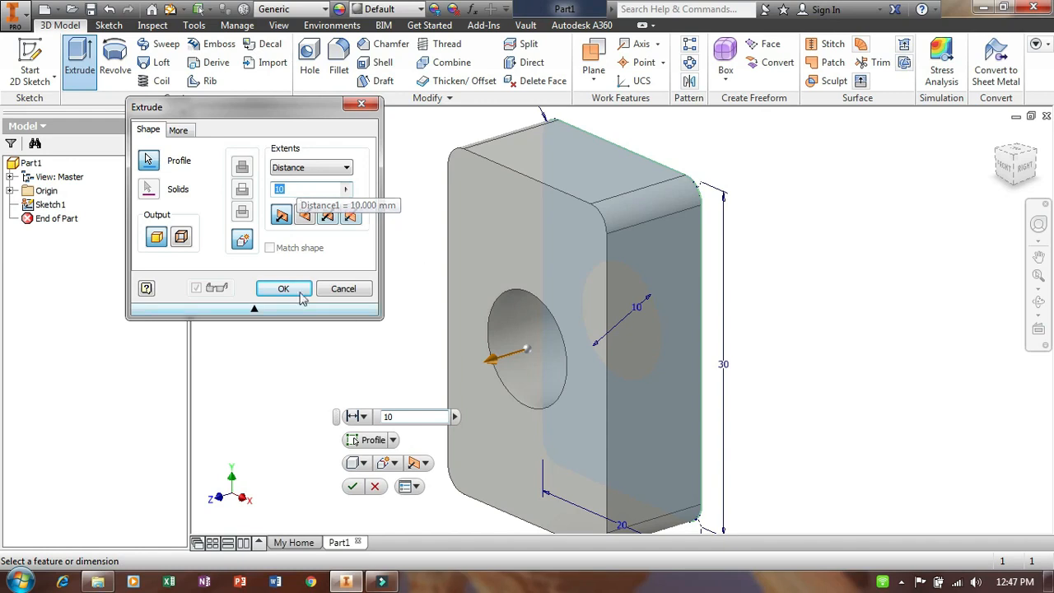
{"action": "left_click", "coordinate": [284, 289]}
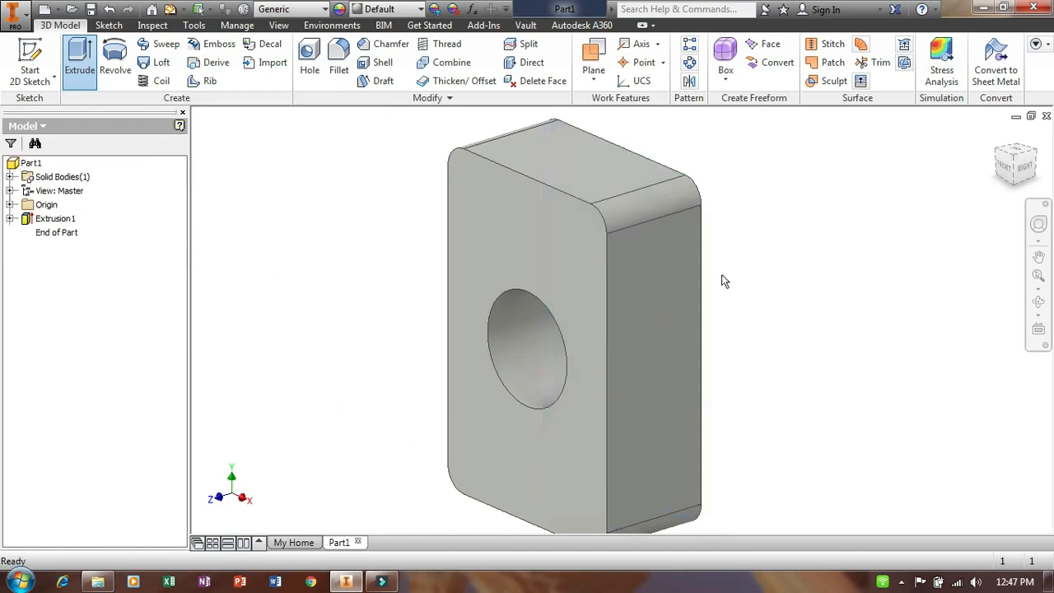
- Examine the extruded block close up and from a distance, finishing with the whole part in view
{"action": "middle_click_drag", "start_coordinate": [756, 304], "coordinate": [834, 312]}
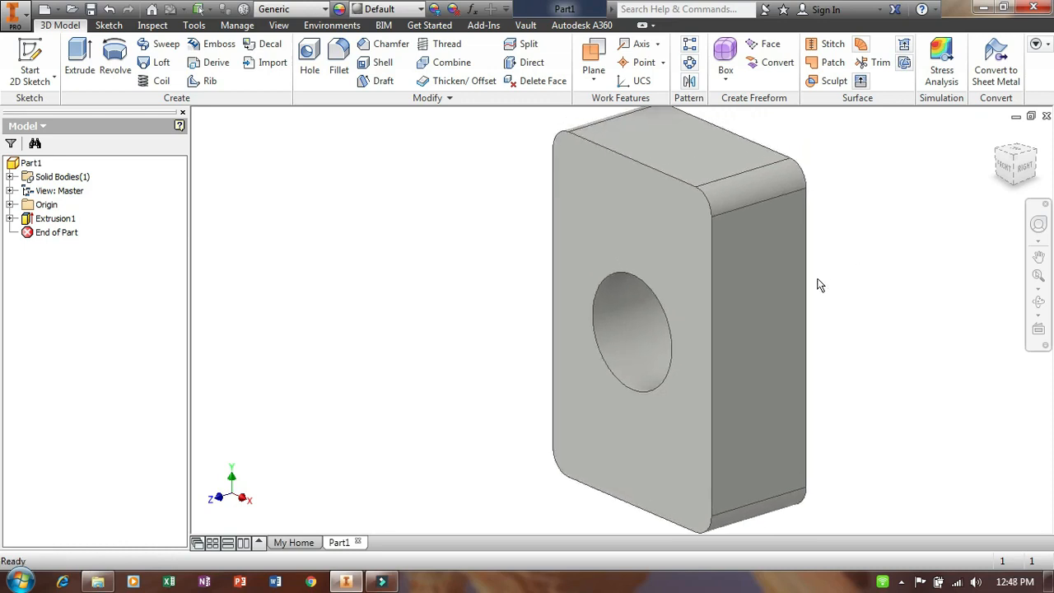
{"action": "scroll", "coordinate": [773, 290], "scroll_direction": "down", "scroll_amount": 4}
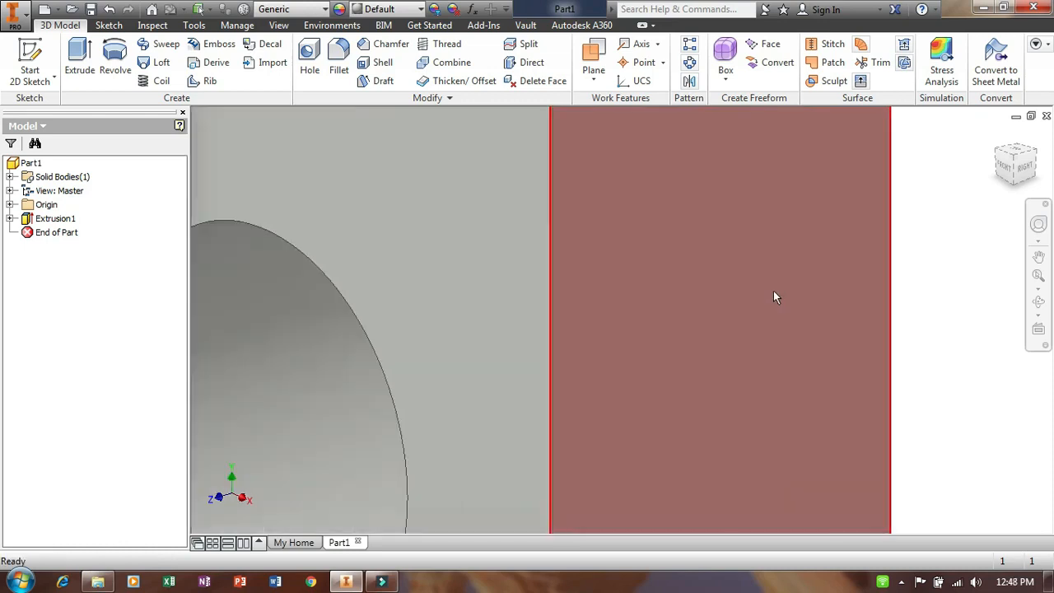
{"action": "scroll", "coordinate": [774, 291], "scroll_direction": "up", "scroll_amount": 5}
{"action": "scroll", "coordinate": [774, 292], "scroll_direction": "down", "scroll_amount": 3}
{"action": "scroll", "coordinate": [773, 293], "scroll_direction": "up", "scroll_amount": 3}
{"action": "scroll", "coordinate": [774, 293], "scroll_direction": "down", "scroll_amount": 4}
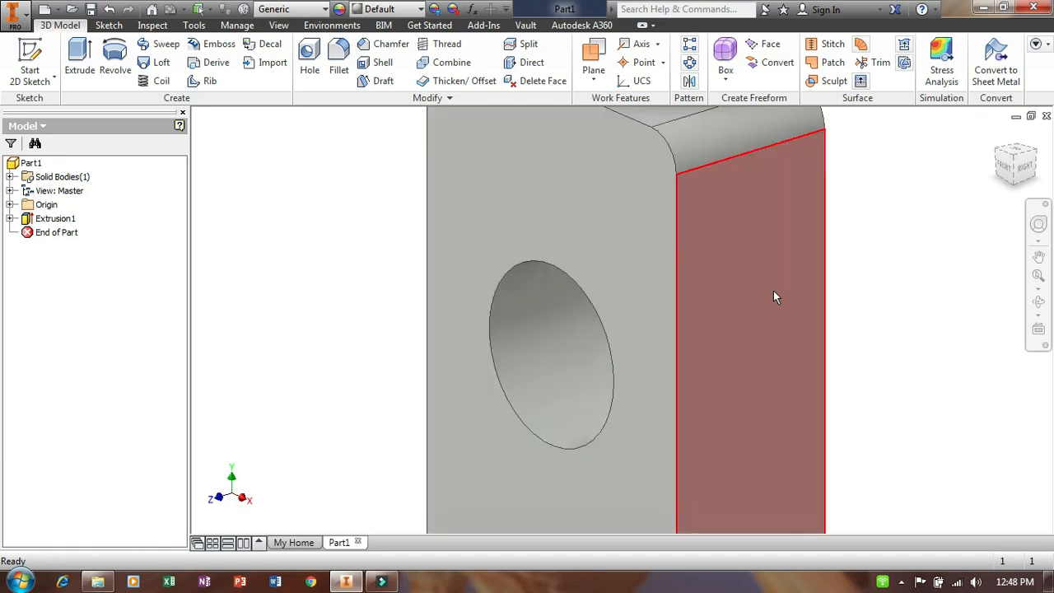
{"action": "scroll", "coordinate": [773, 291], "scroll_direction": "up", "scroll_amount": 4}
{"action": "scroll", "coordinate": [774, 291], "scroll_direction": "down", "scroll_amount": 5}
{"action": "scroll", "coordinate": [773, 291], "scroll_direction": "up", "scroll_amount": 2}
{"action": "scroll", "coordinate": [774, 291], "scroll_direction": "down", "scroll_amount": 4}
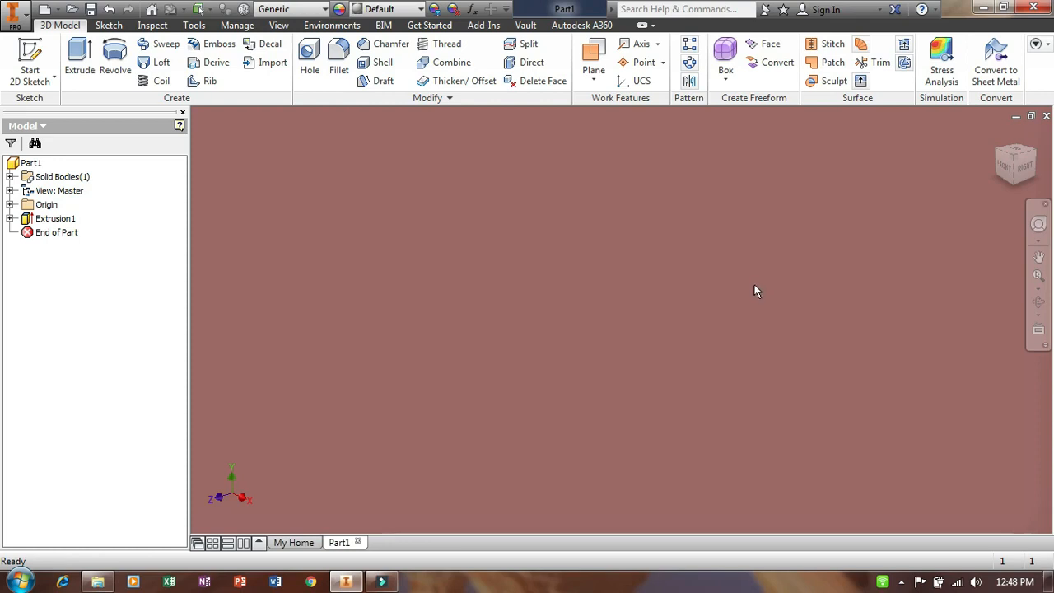
{"action": "scroll", "coordinate": [754, 291], "scroll_direction": "up", "scroll_amount": 1}
{"action": "scroll", "coordinate": [754, 290], "scroll_direction": "up", "scroll_amount": 4}
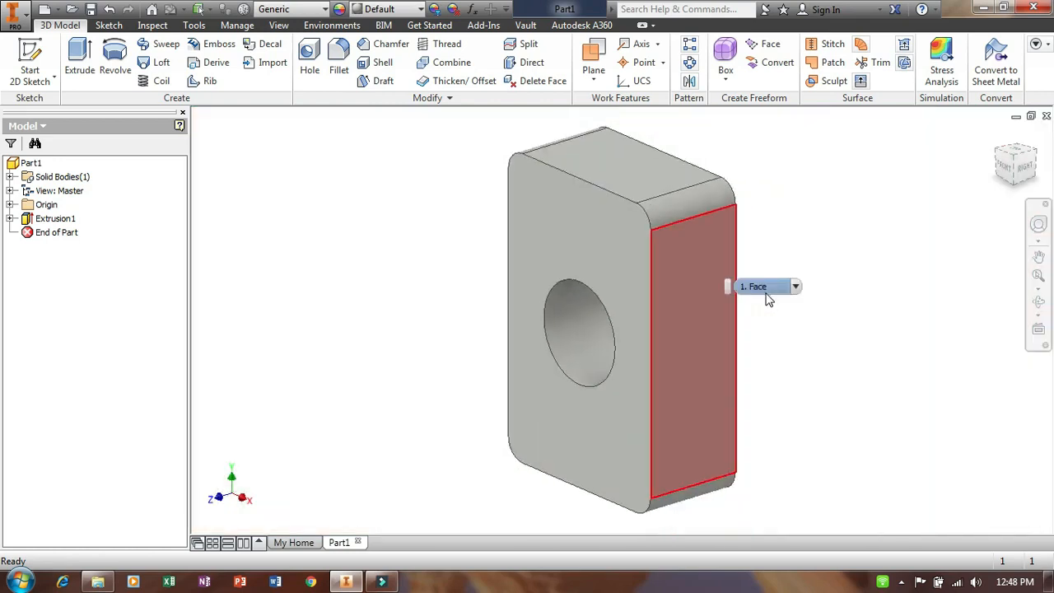
{"action": "scroll", "coordinate": [784, 395], "scroll_direction": "up", "scroll_amount": 5}
{"action": "scroll", "coordinate": [785, 396], "scroll_direction": "down", "scroll_amount": 1}
{"action": "scroll", "coordinate": [786, 395], "scroll_direction": "up", "scroll_amount": 2}
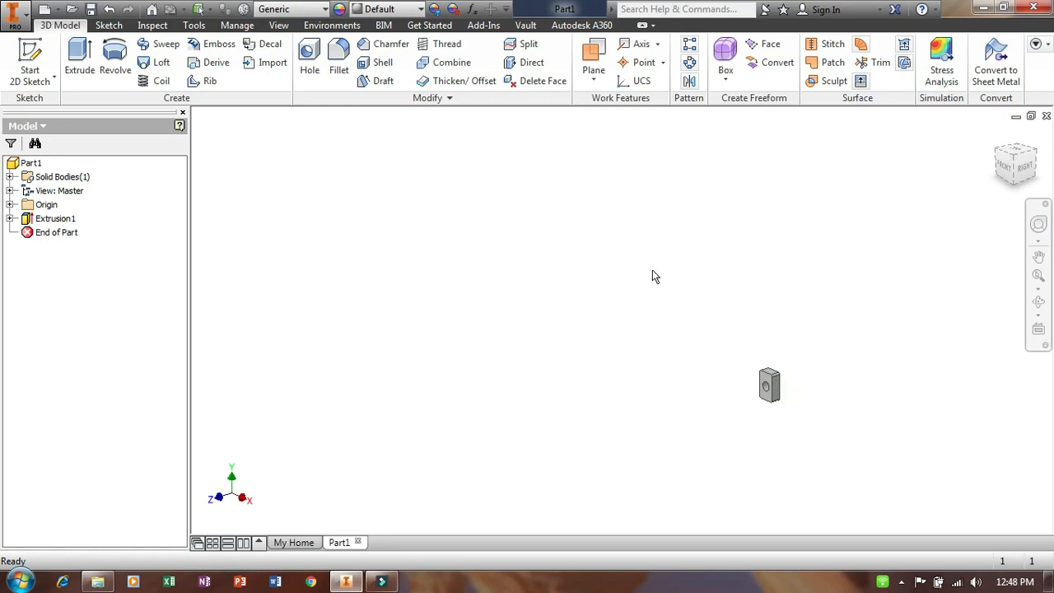
{"action": "key", "text": "Home"}
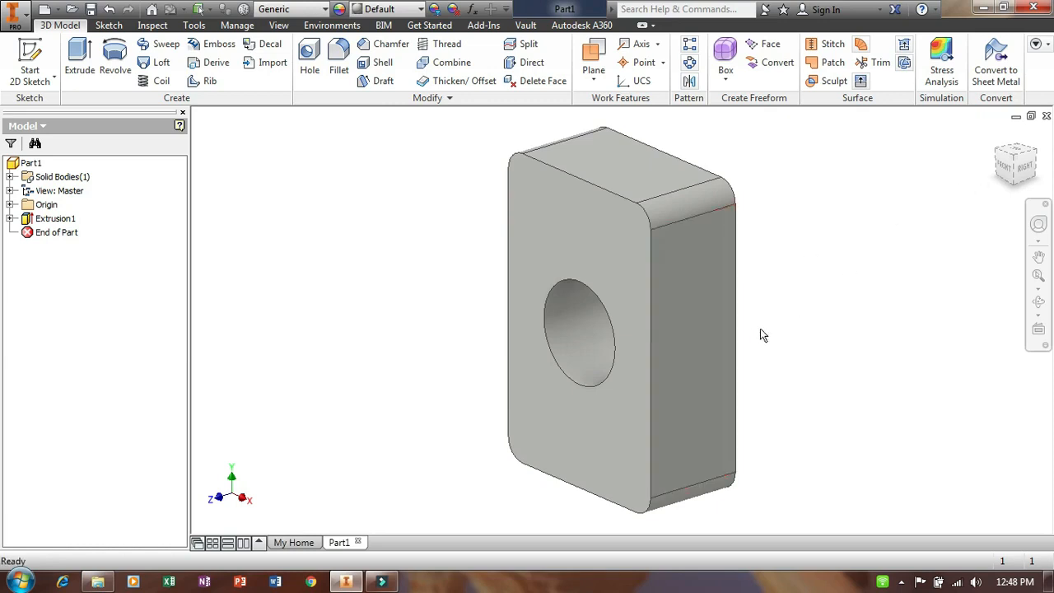
- Inspect the block's side, end and back faces from several orbit angles
{"action": "key", "text": "F4"}
{"action": "left_click_drag", "start_coordinate": [765, 339], "coordinate": [738, 366]}
{"action": "left_click_drag", "start_coordinate": [758, 330], "coordinate": [698, 334]}
{"action": "key", "text": "Escape"}
{"action": "key", "text": "F4"}
{"action": "left_click_drag", "start_coordinate": [866, 370], "coordinate": [985, 304]}
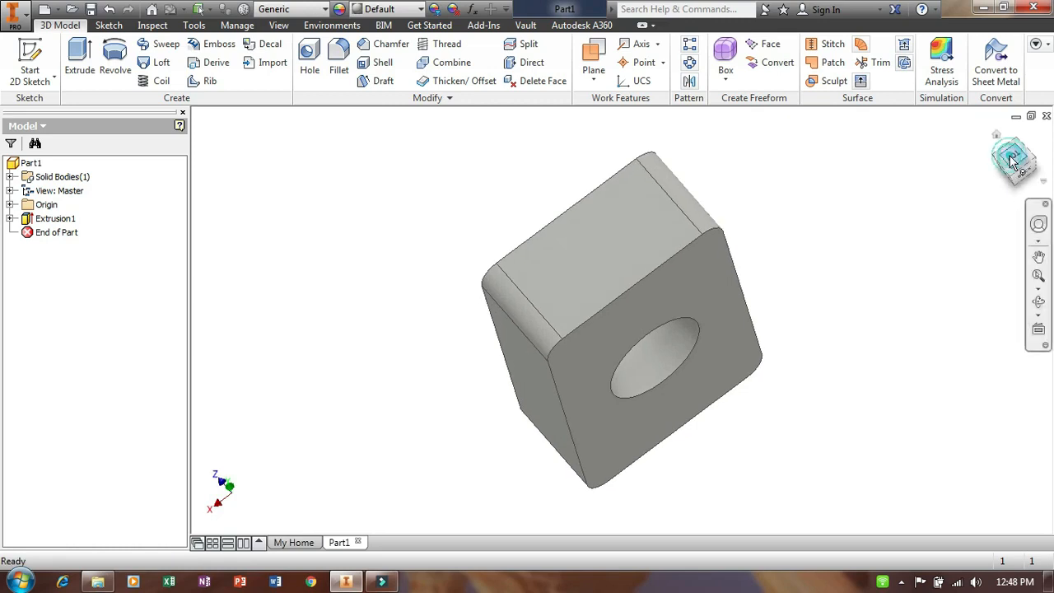
{"action": "left_click", "coordinate": [622, 262]}
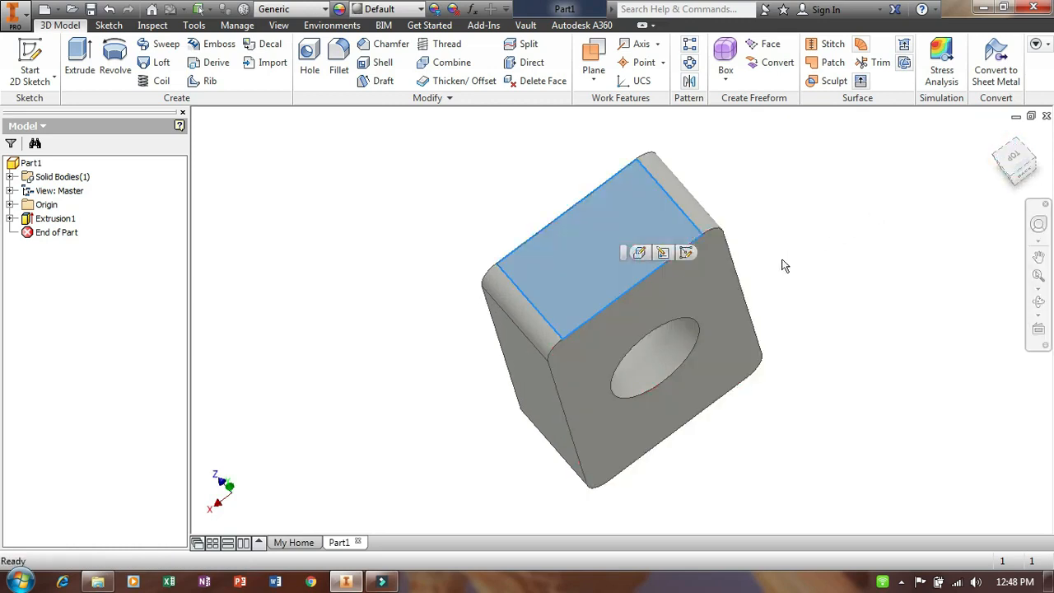
{"action": "left_click", "coordinate": [819, 266]}
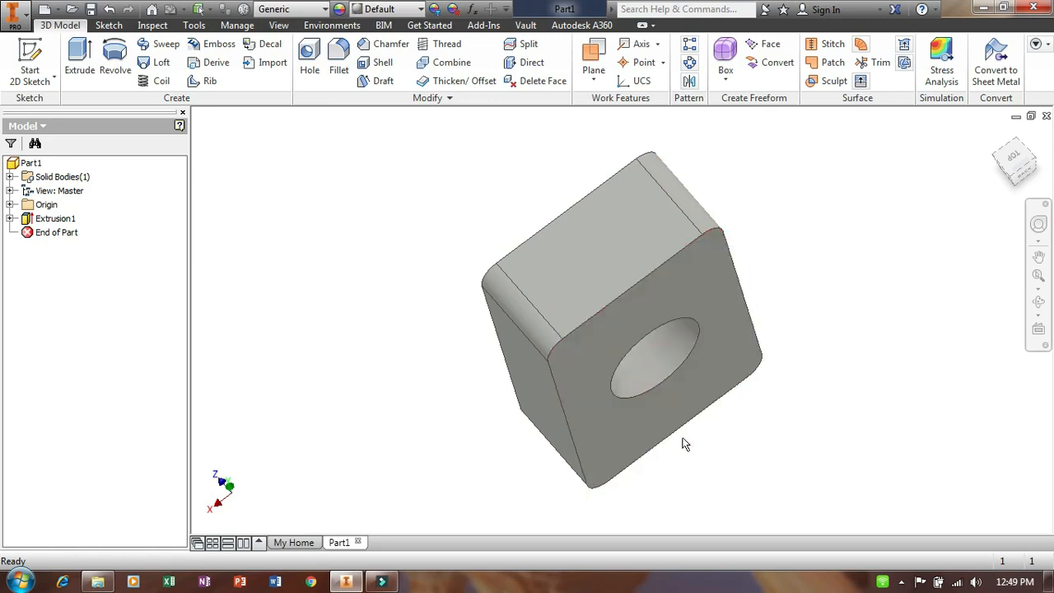
{"action": "left_click_drag", "start_coordinate": [692, 440], "coordinate": [634, 356]}
{"action": "middle_click_drag", "start_coordinate": [634, 356], "coordinate": [639, 359], "text": "shift"}
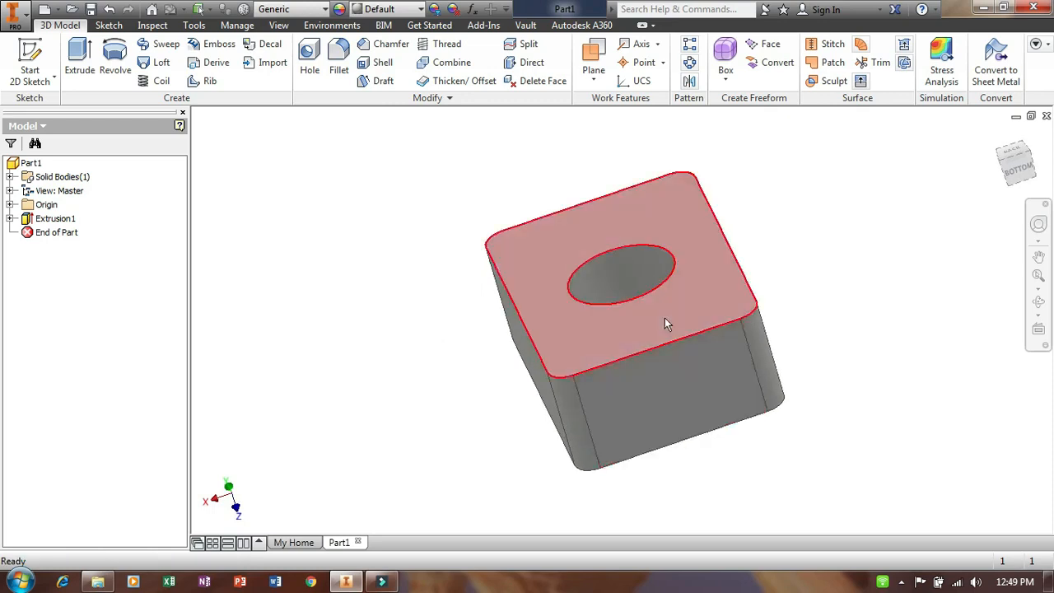
- Orient the block to the isometric corner view between its front, right and bottom sides
{"action": "right_click", "coordinate": [1025, 178]}
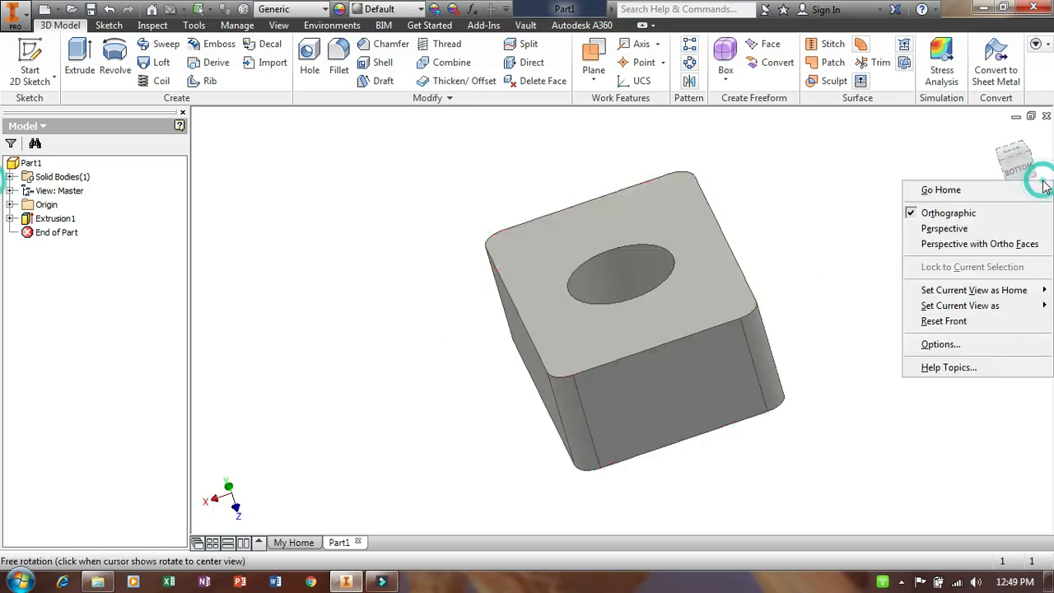
{"action": "left_click", "coordinate": [884, 145]}
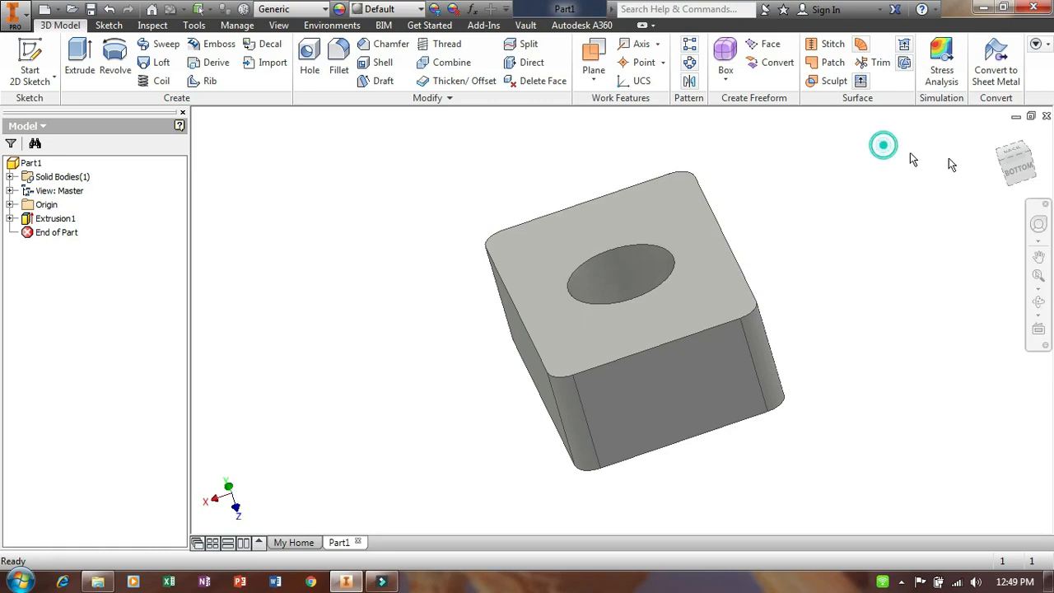
{"action": "left_click", "coordinate": [1013, 155]}
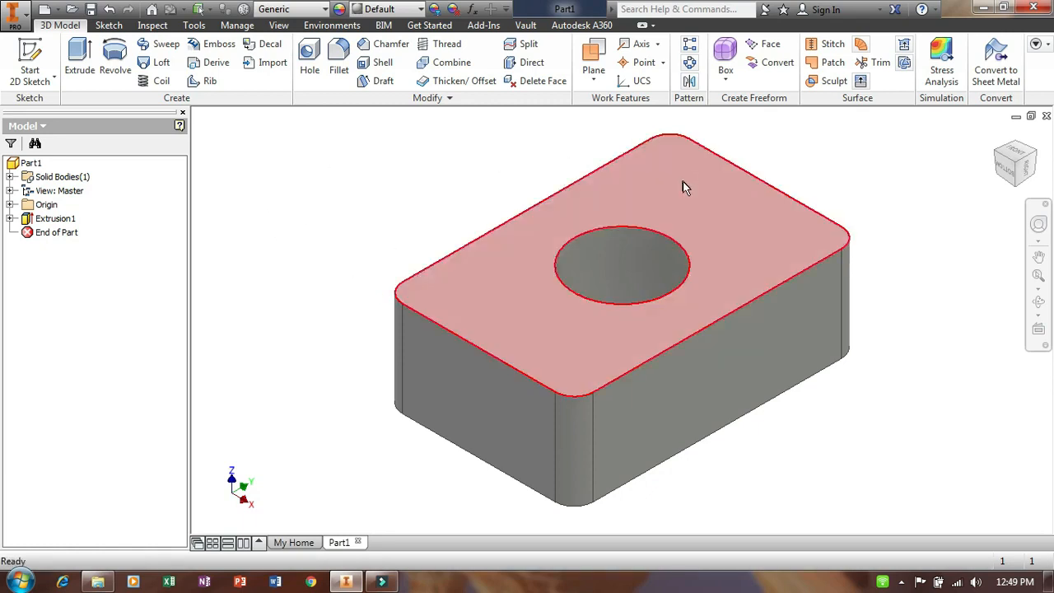
- Edit the extrusion's sketch from the block's front face, set the central circle's diameter to 8 mm and finish the sketch
{"action": "left_click", "coordinate": [753, 235]}
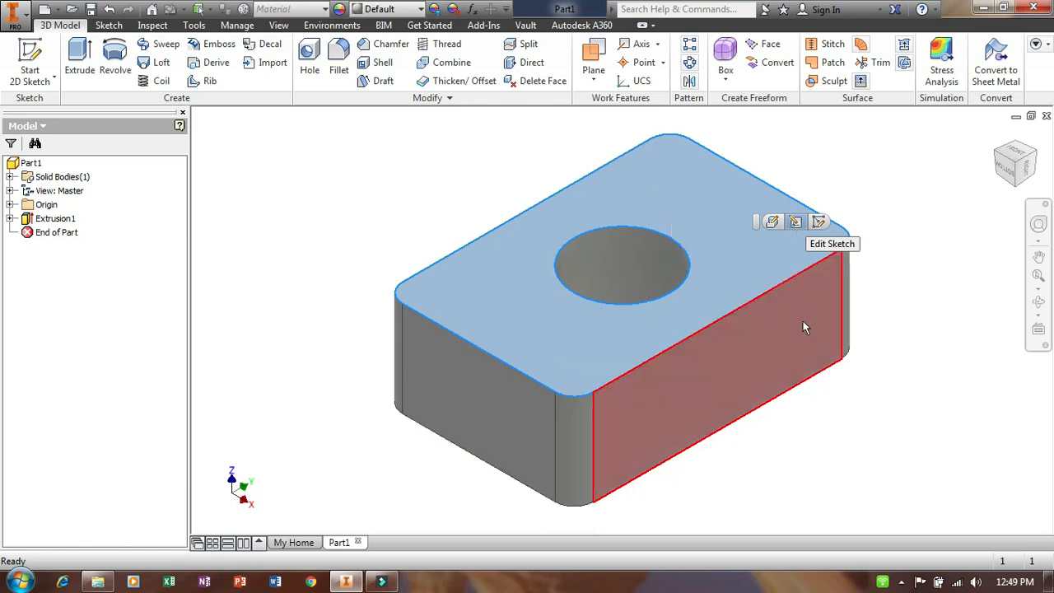
{"action": "left_click", "coordinate": [797, 224]}
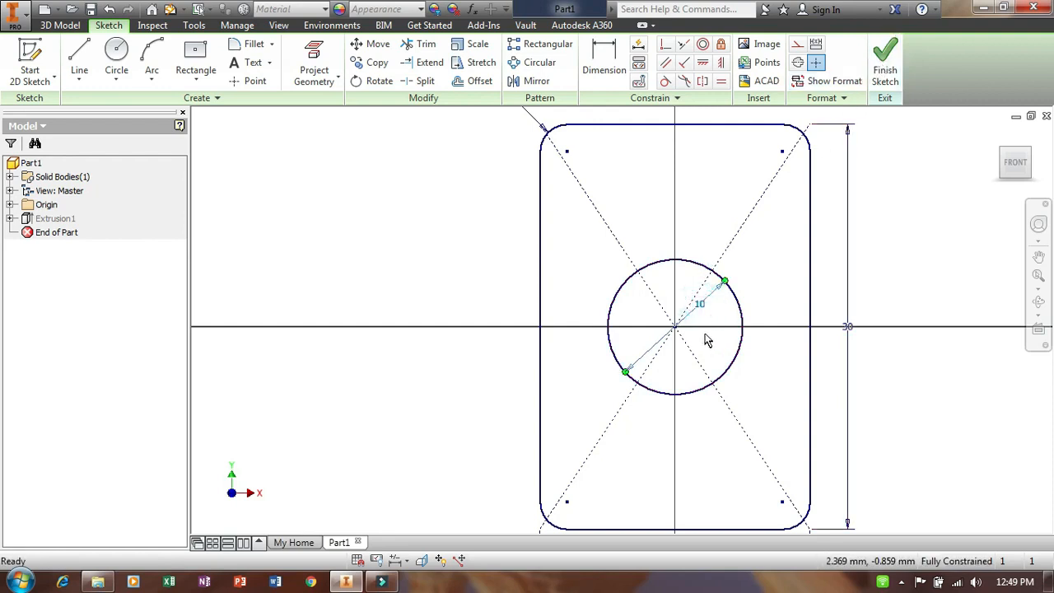
{"action": "double_click", "coordinate": [700, 305]}
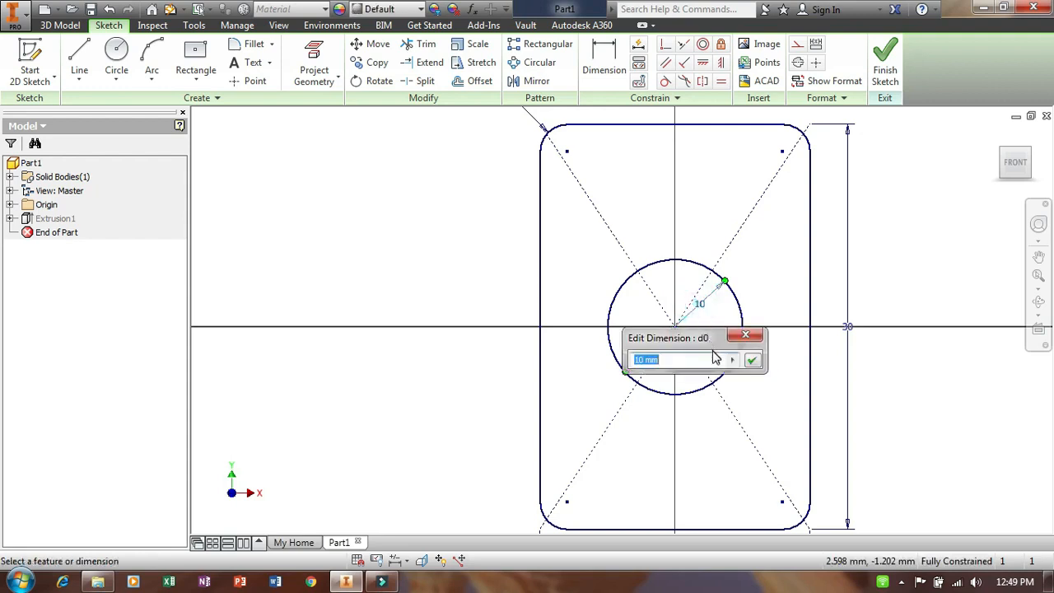
{"action": "type", "text": "8"}
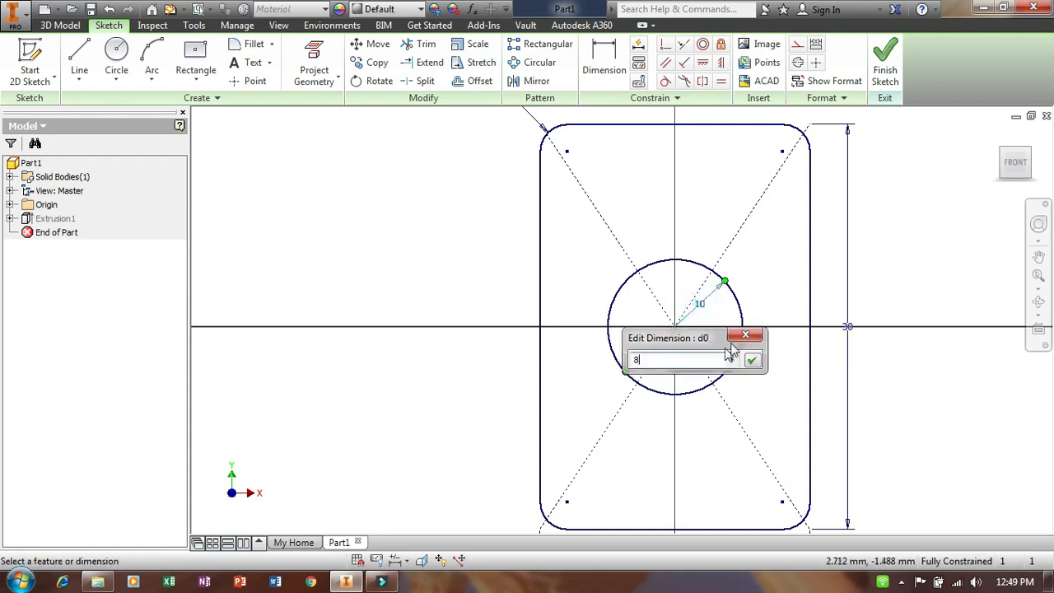
{"action": "left_click", "coordinate": [752, 360]}
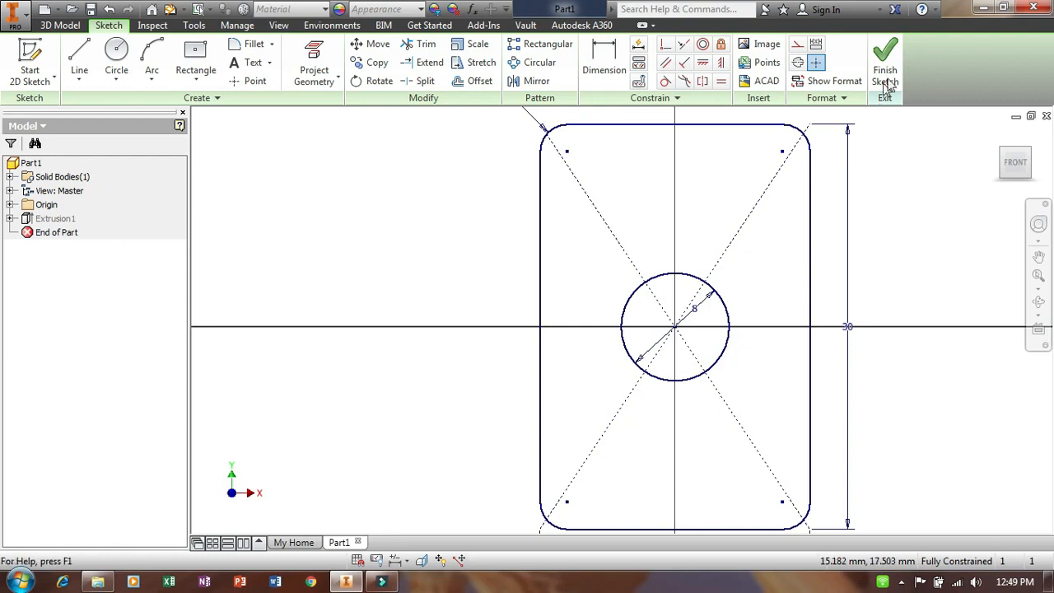
{"action": "left_click", "coordinate": [886, 66]}
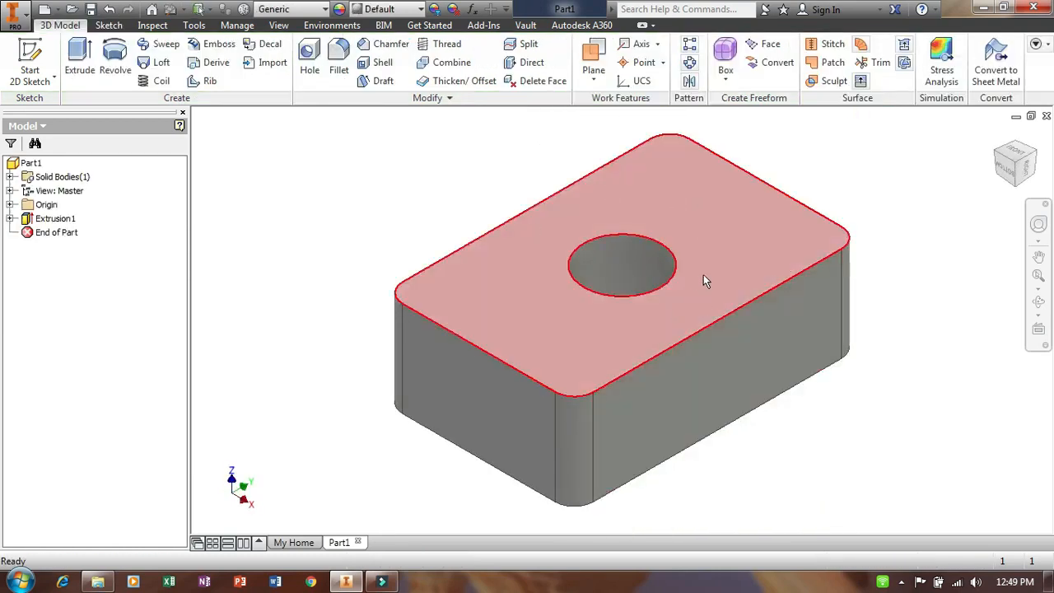
- Edit the block's extrusion and set its distance to 12 mm
{"action": "left_click", "coordinate": [749, 272]}
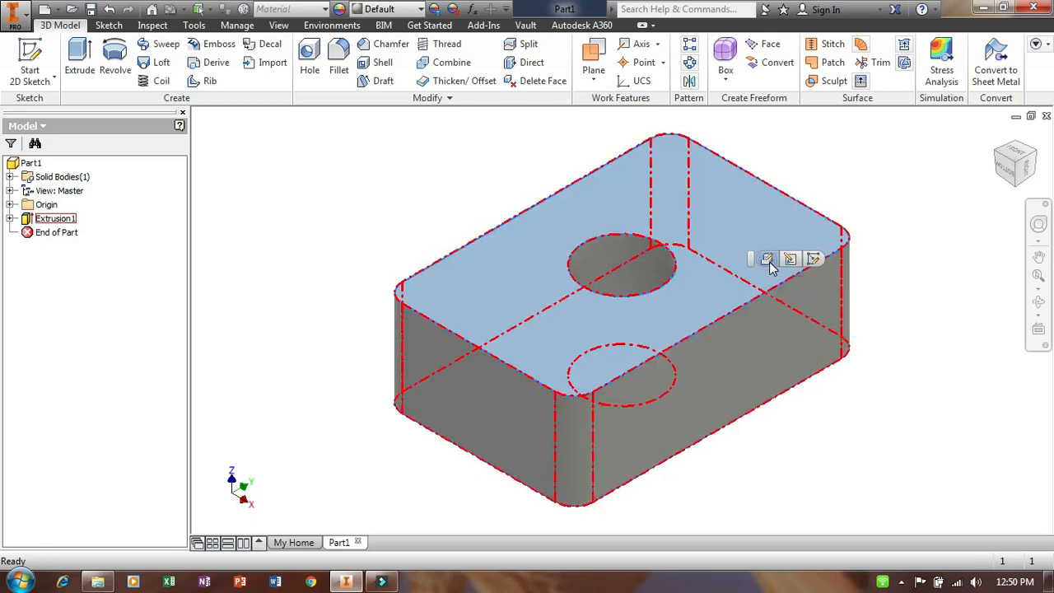
{"action": "left_click", "coordinate": [767, 260]}
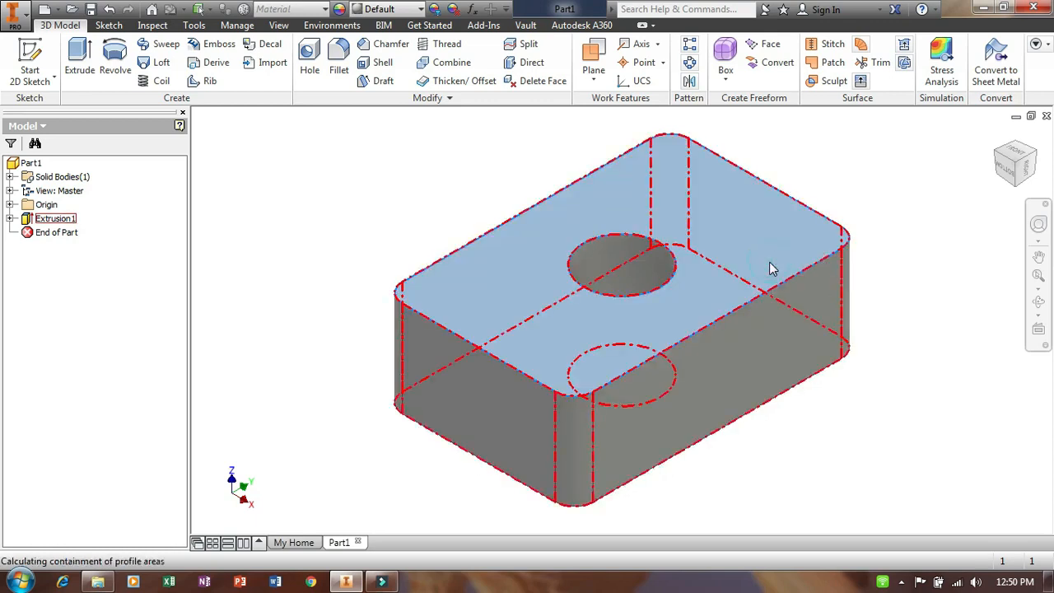
{"action": "left_click", "coordinate": [307, 188]}
{"action": "type", "text": "12"}
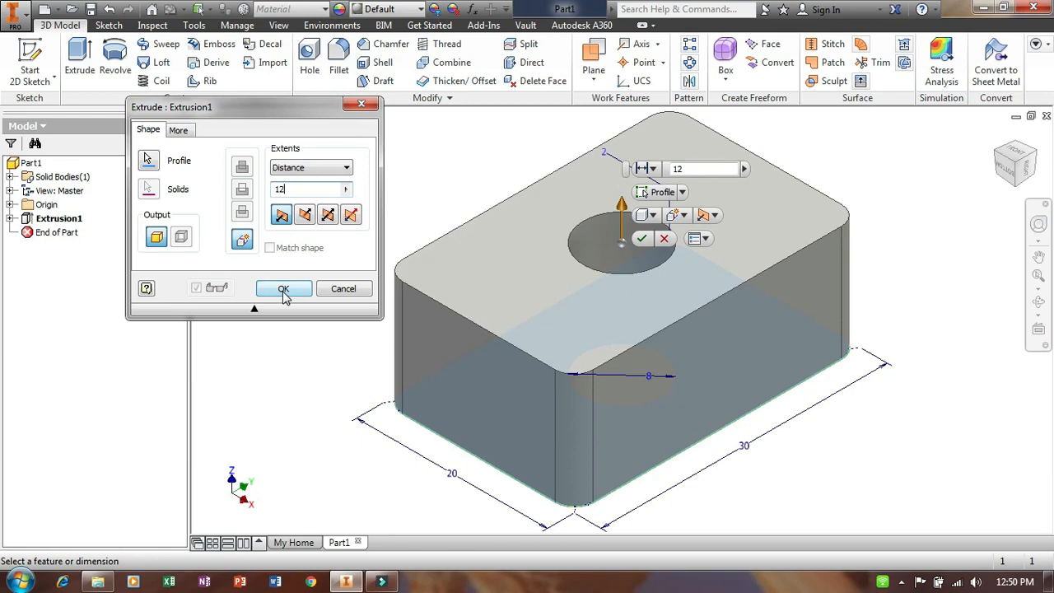
{"action": "left_click", "coordinate": [284, 290]}
- Start a sketch on the block's front face and draw a 14 mm diameter circle centred on the hole
{"action": "left_click", "coordinate": [767, 218]}
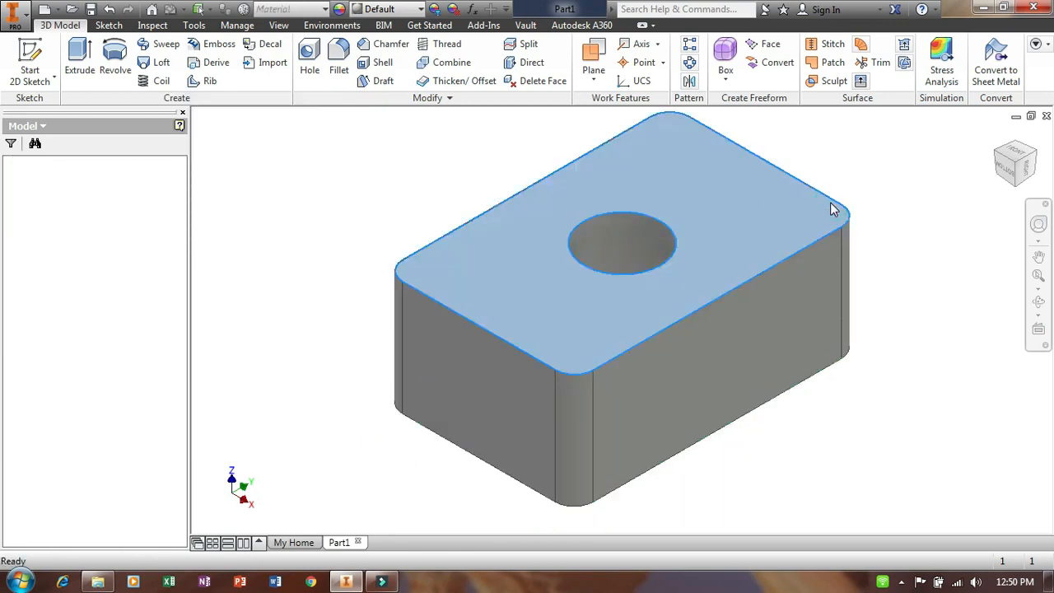
{"action": "key", "text": "s"}
{"action": "left_click", "coordinate": [114, 73]}
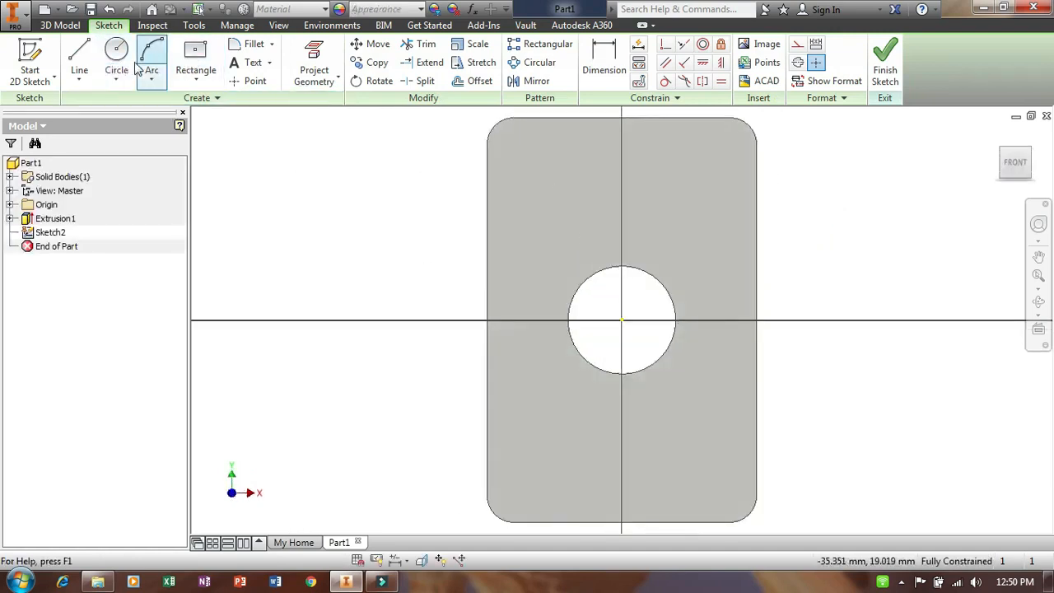
{"action": "left_click", "coordinate": [622, 320]}
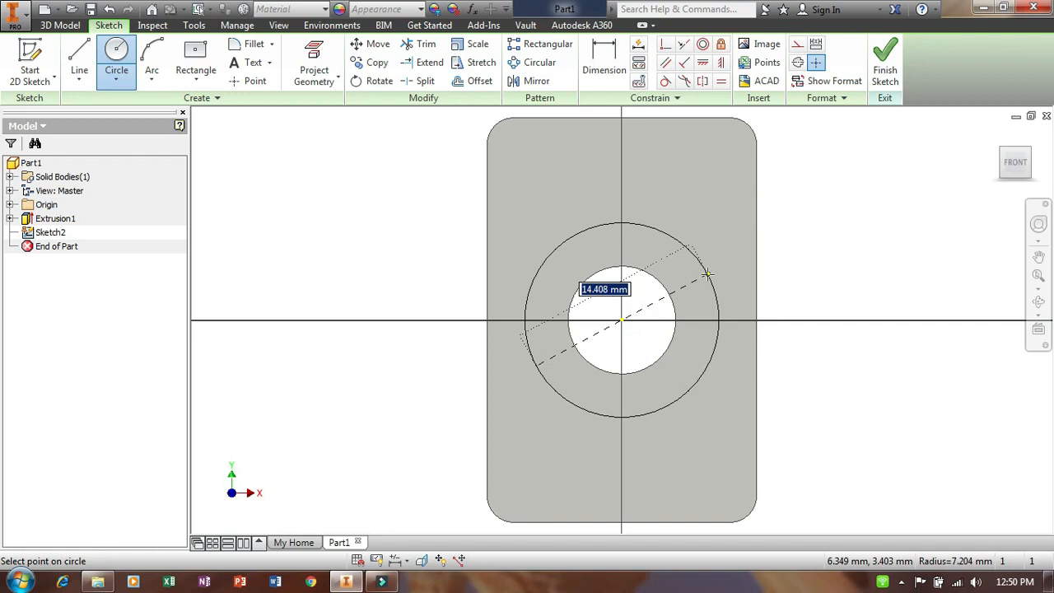
{"action": "type", "text": "14"}
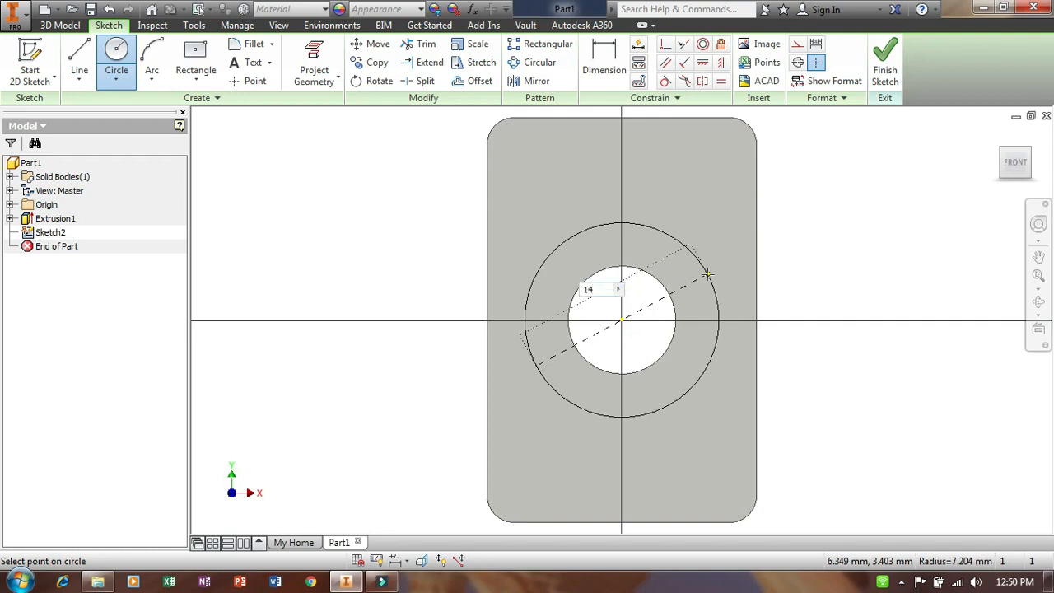
{"action": "key", "text": "Return"}
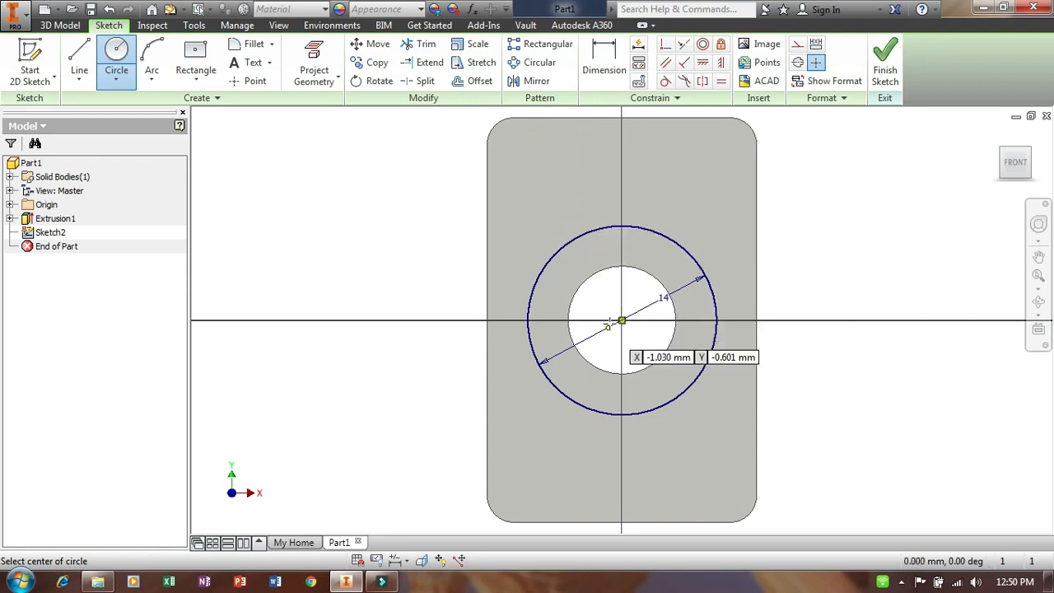
- Add a concentric 19 mm diameter circle around the 14 mm circle and finish the sketch
{"action": "left_click", "coordinate": [622, 320]}
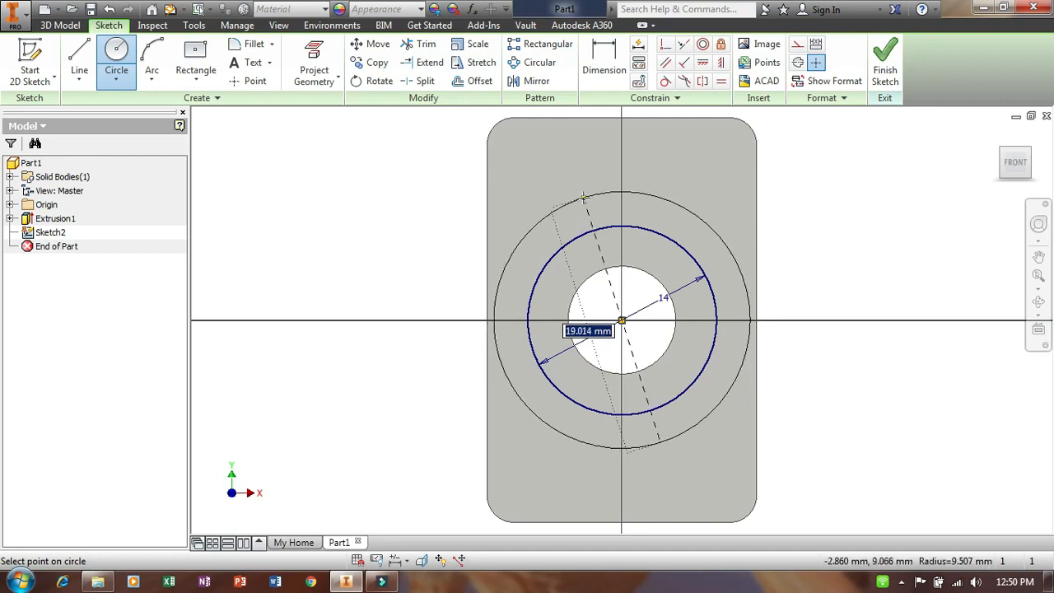
{"action": "type", "text": "19"}
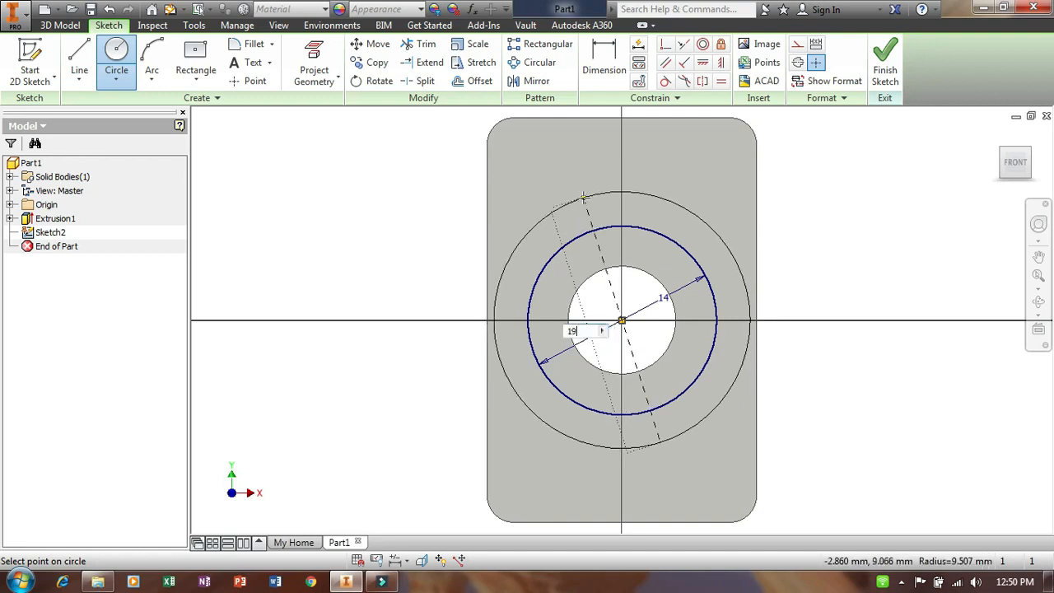
{"action": "key", "text": "Return"}
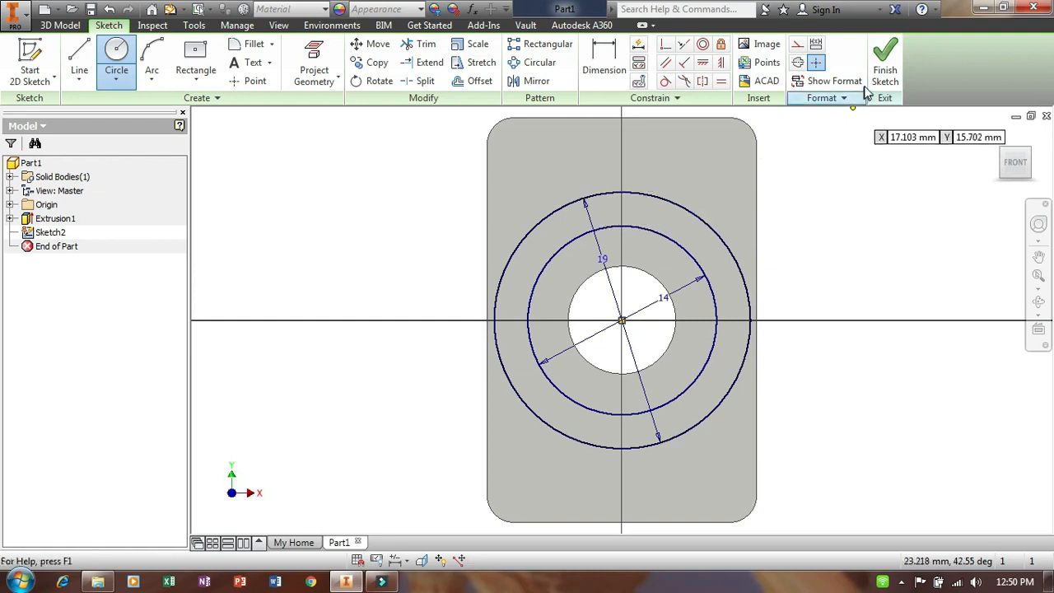
{"action": "right_click", "coordinate": [811, 199]}
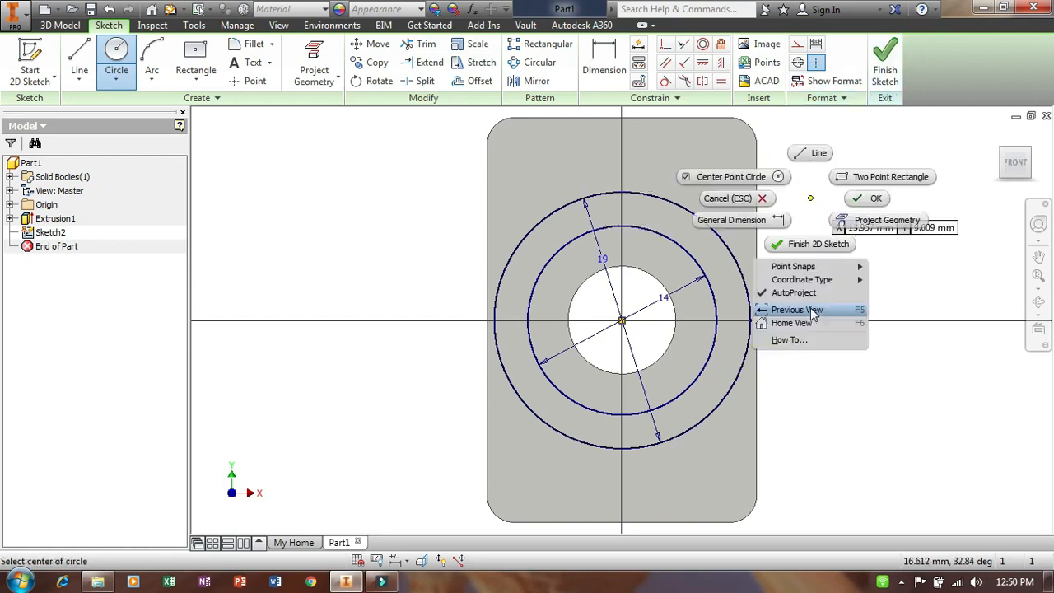
{"action": "left_click", "coordinate": [806, 244]}
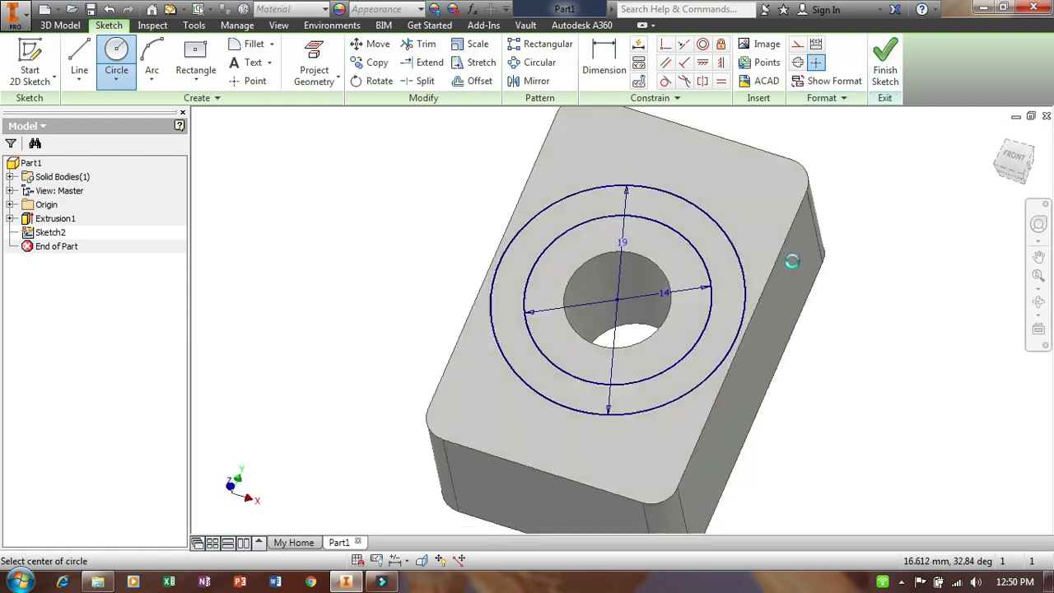
{"action": "middle_click_drag", "start_coordinate": [768, 280], "coordinate": [774, 384]}
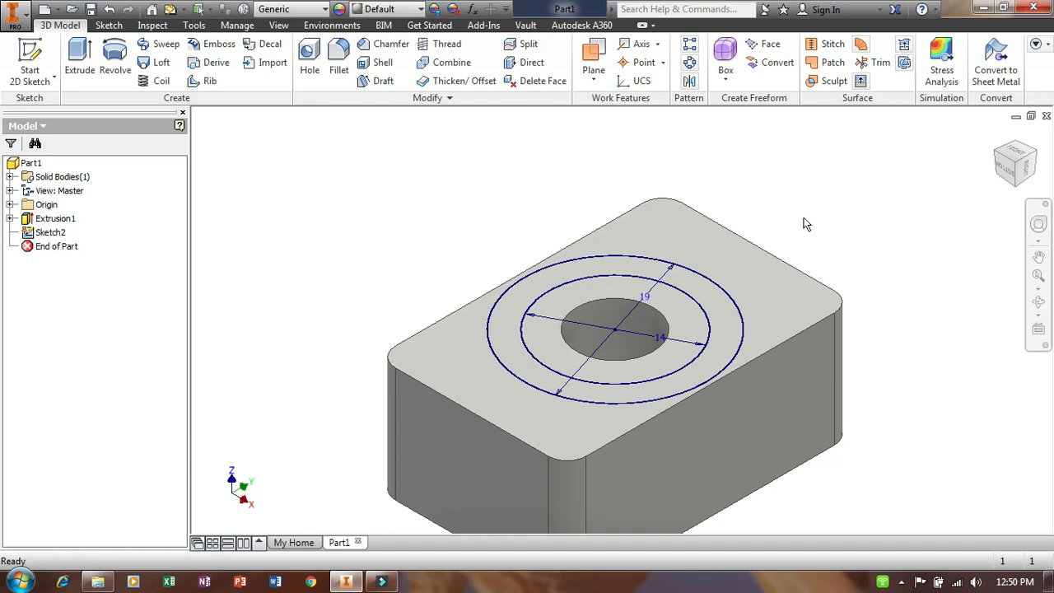
{"action": "scroll", "coordinate": [805, 224], "scroll_direction": "up", "scroll_amount": 1}
{"action": "middle_click_drag", "start_coordinate": [806, 224], "coordinate": [789, 205]}
{"action": "middle_click_drag", "start_coordinate": [783, 242], "coordinate": [796, 228]}
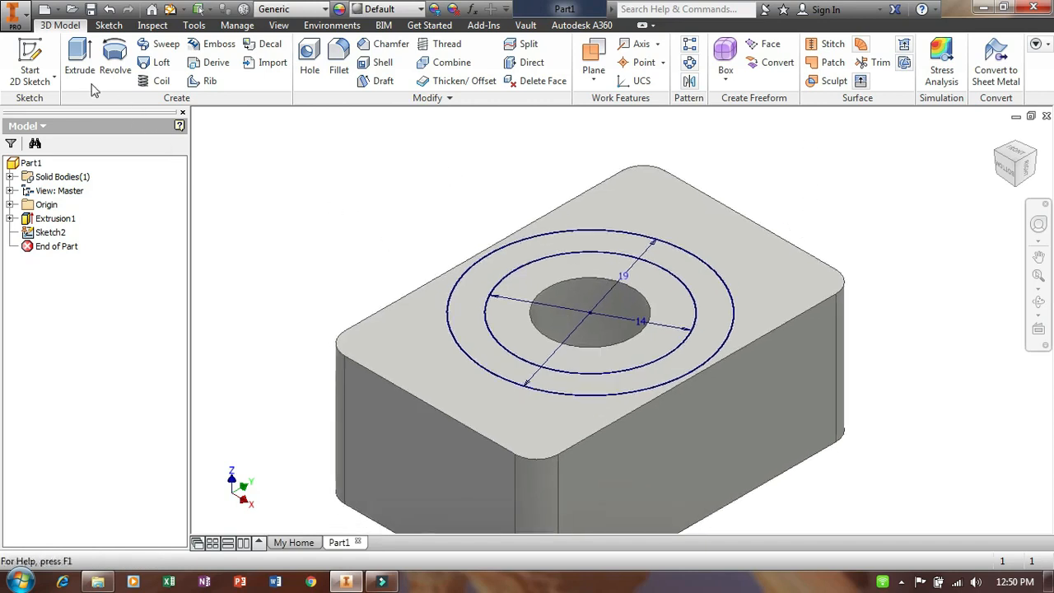
- Begin an extrusion of the ring between the 14 mm and 19 mm circles with a 7 mm distance
{"action": "left_click", "coordinate": [79, 58]}
{"action": "left_click", "coordinate": [647, 295]}
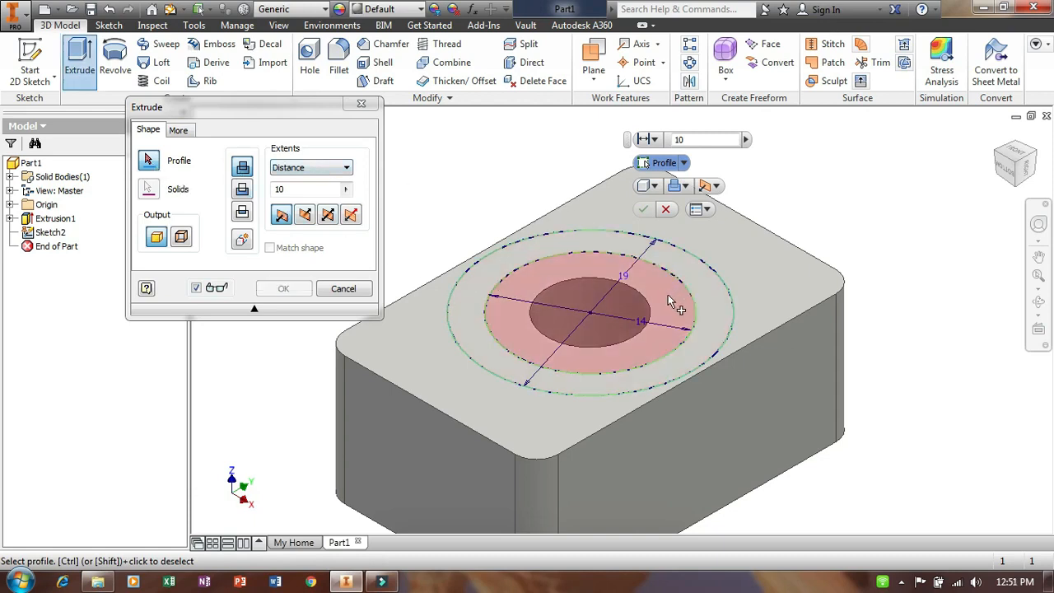
{"action": "left_click", "coordinate": [702, 276]}
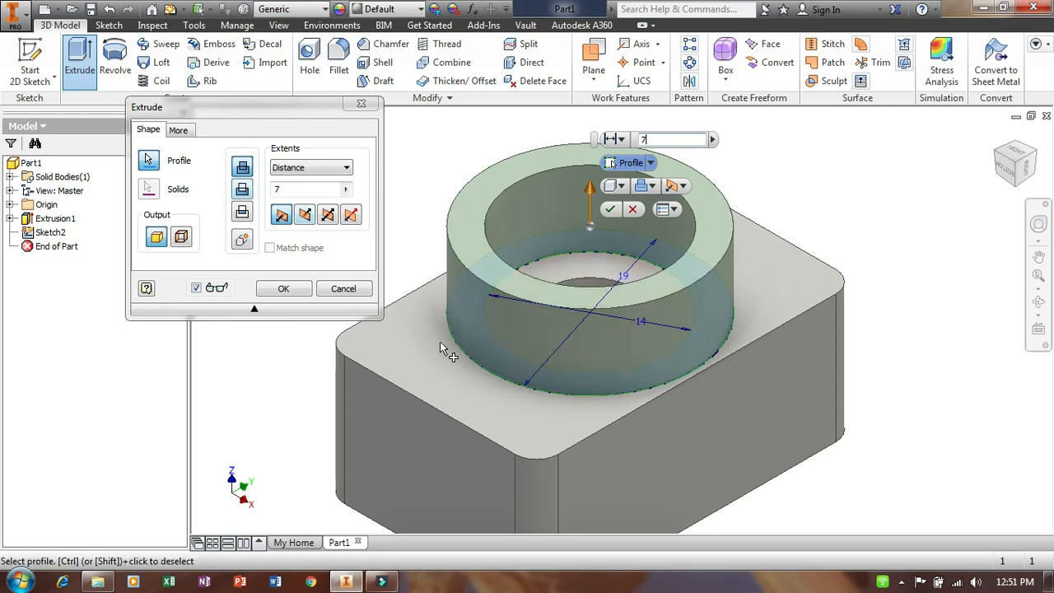
- Try the Cut, Join and Intersect operations on the ring's extrusion, with distances of 4.5 mm outward and 6.75 mm into the block
{"action": "left_click", "coordinate": [243, 194]}
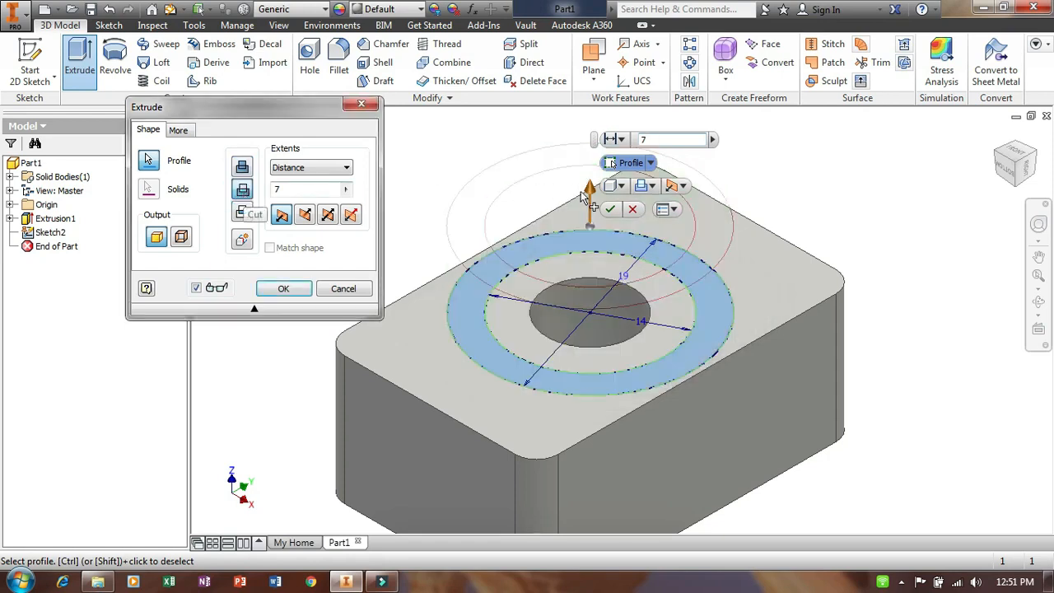
{"action": "mouse_move", "coordinate": [590, 194]}
{"action": "left_mouse_down"}
{"action": "mouse_move", "coordinate": [587, 323]}
{"action": "mouse_move", "coordinate": [589, 192]}
{"action": "left_mouse_up"}
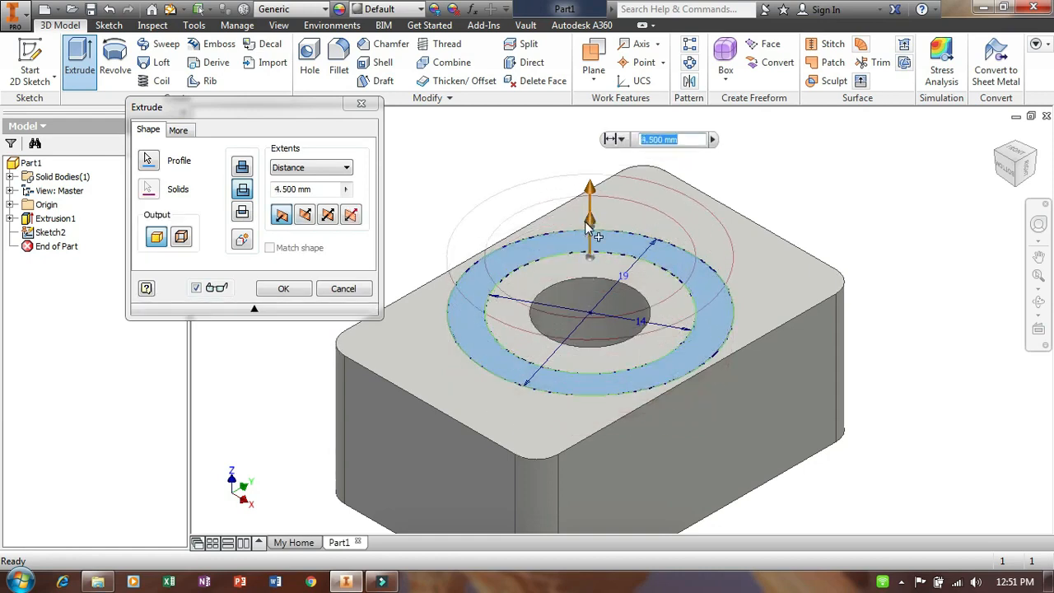
{"action": "left_click", "coordinate": [242, 167]}
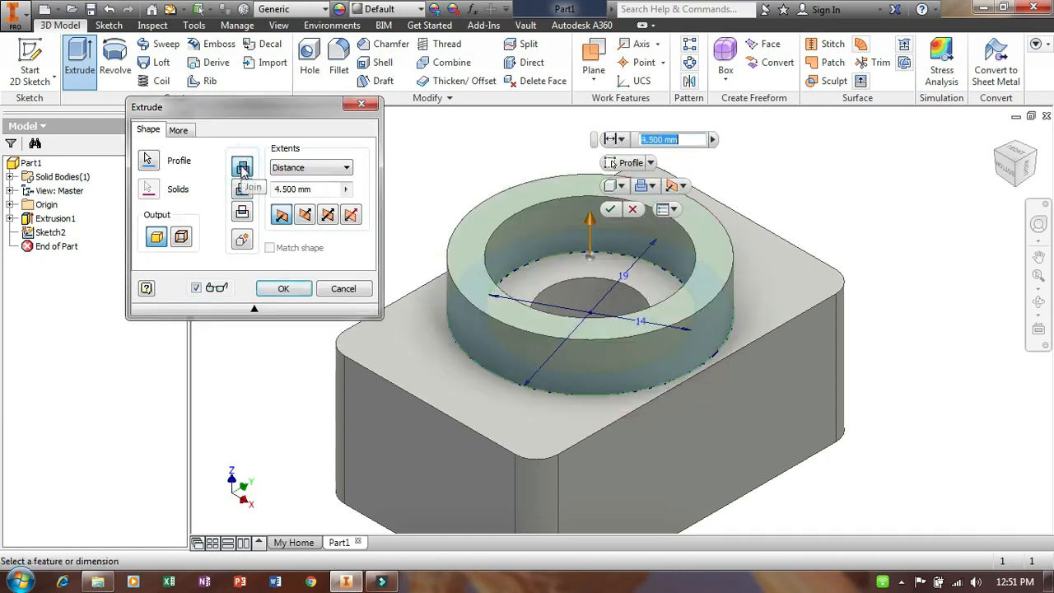
{"action": "left_click", "coordinate": [243, 216]}
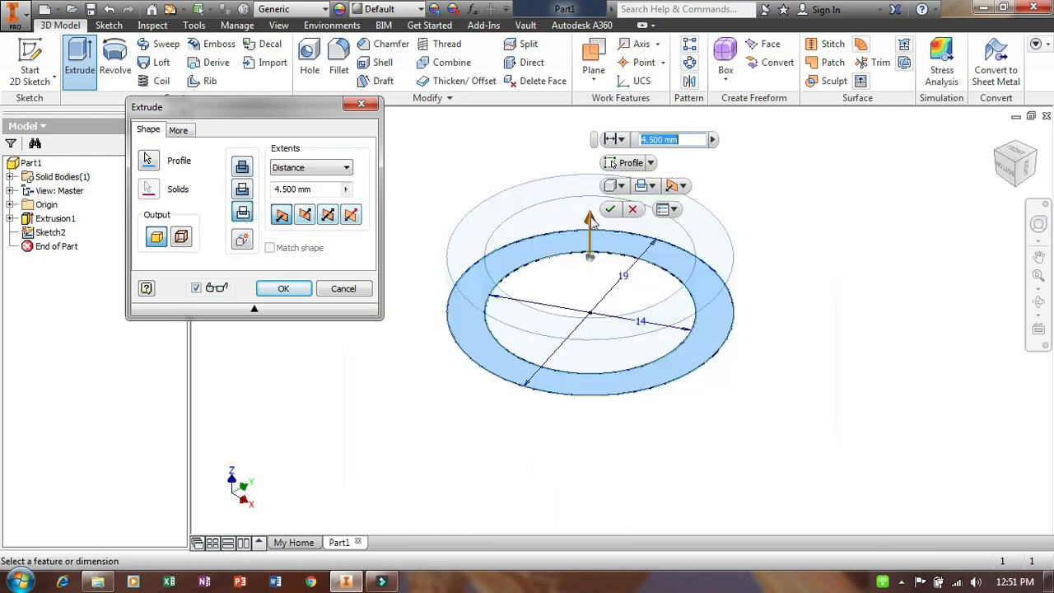
{"action": "left_click_drag", "start_coordinate": [593, 228], "coordinate": [593, 368]}
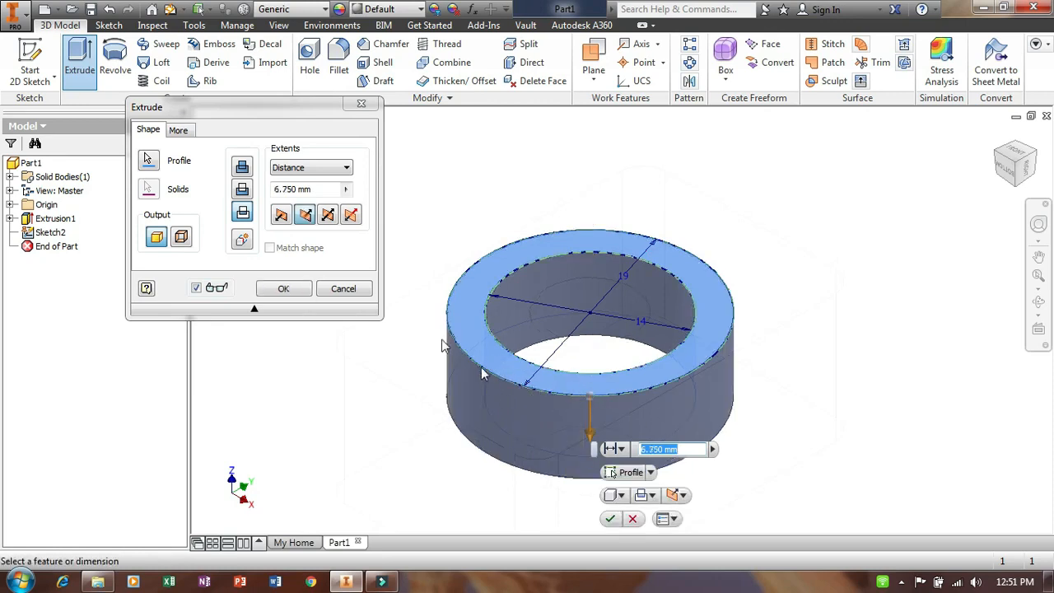
{"action": "left_click", "coordinate": [242, 166]}
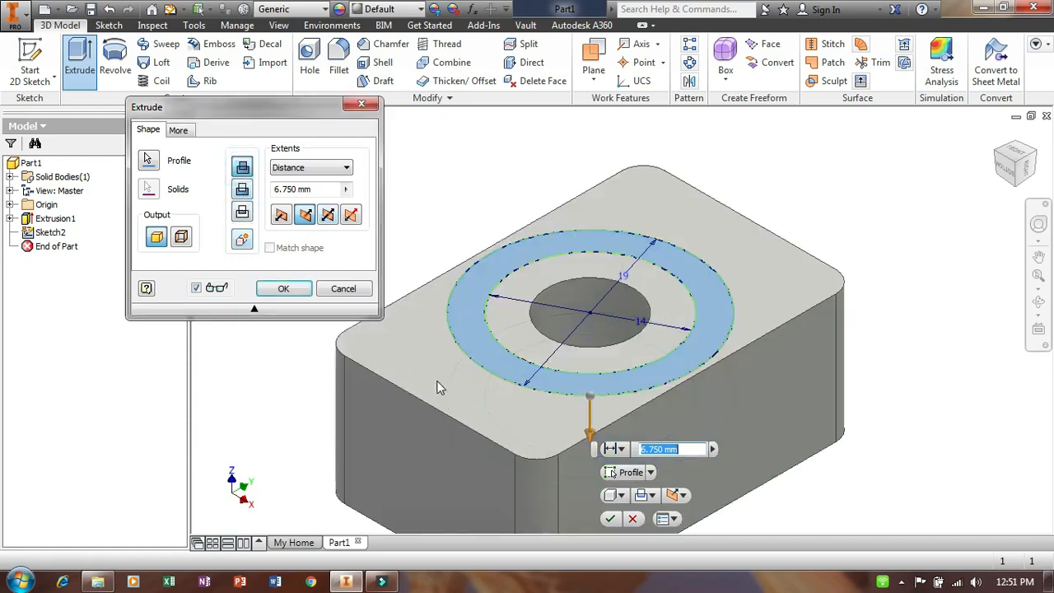
{"action": "left_click", "coordinate": [243, 214]}
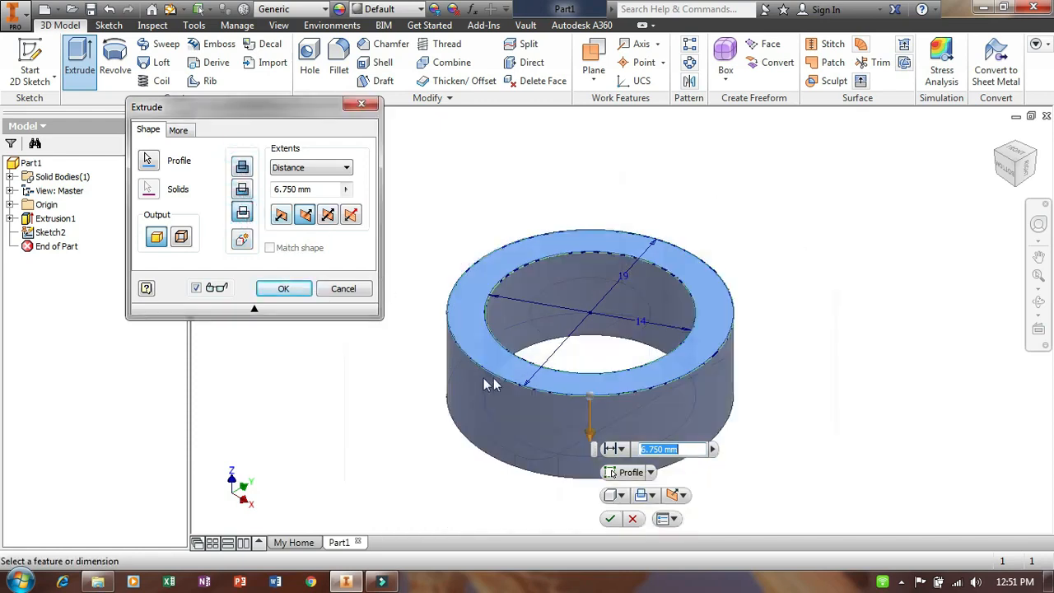
- Join the ring to the block by extruding it 8 mm outward from the face
{"action": "left_click", "coordinate": [239, 168]}
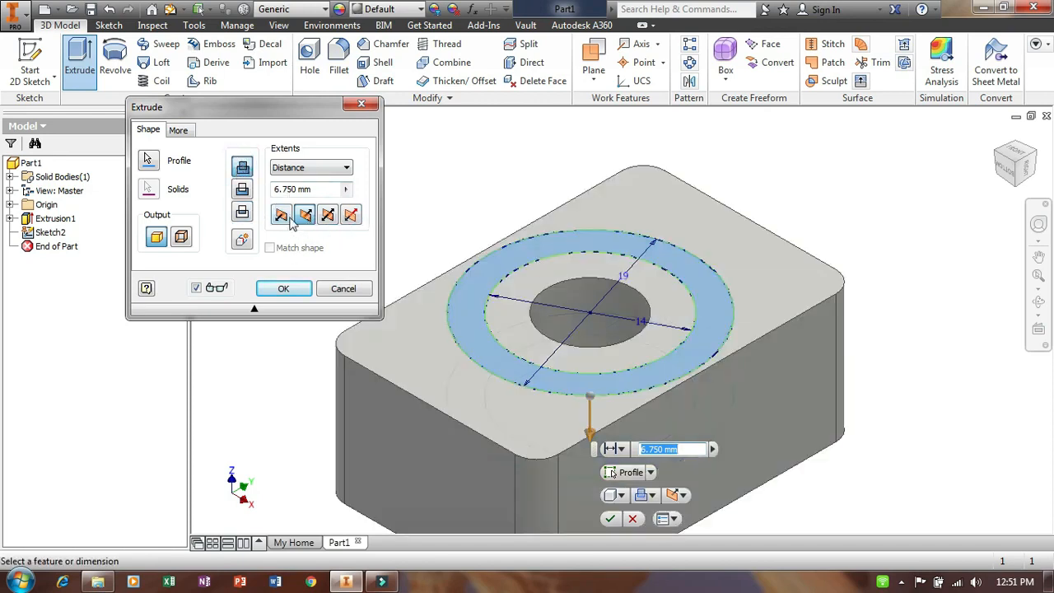
{"action": "left_click", "coordinate": [282, 215]}
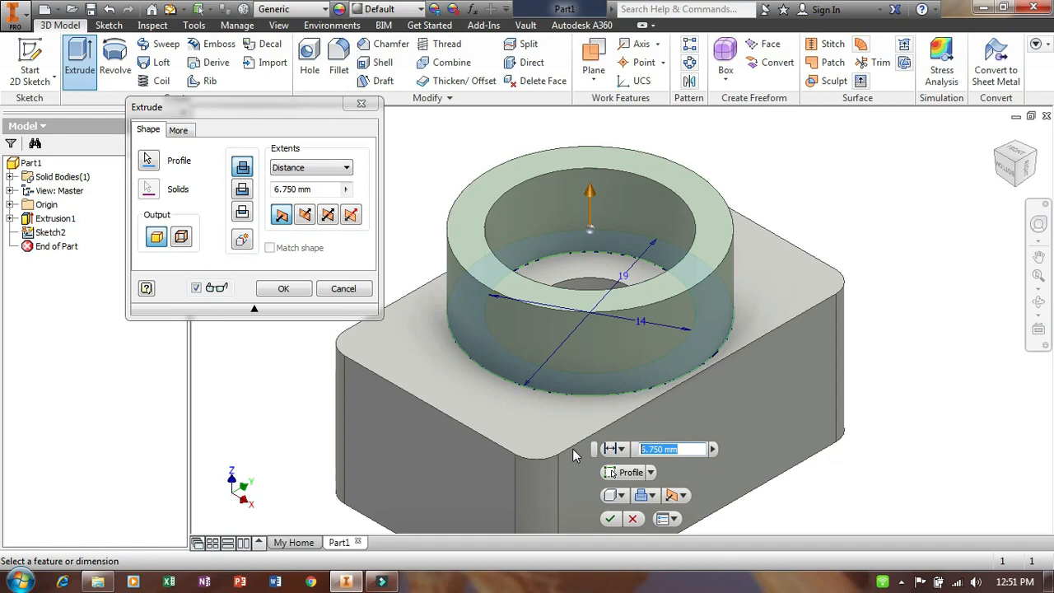
{"action": "type", "text": "6"}
{"action": "key", "text": "Return"}
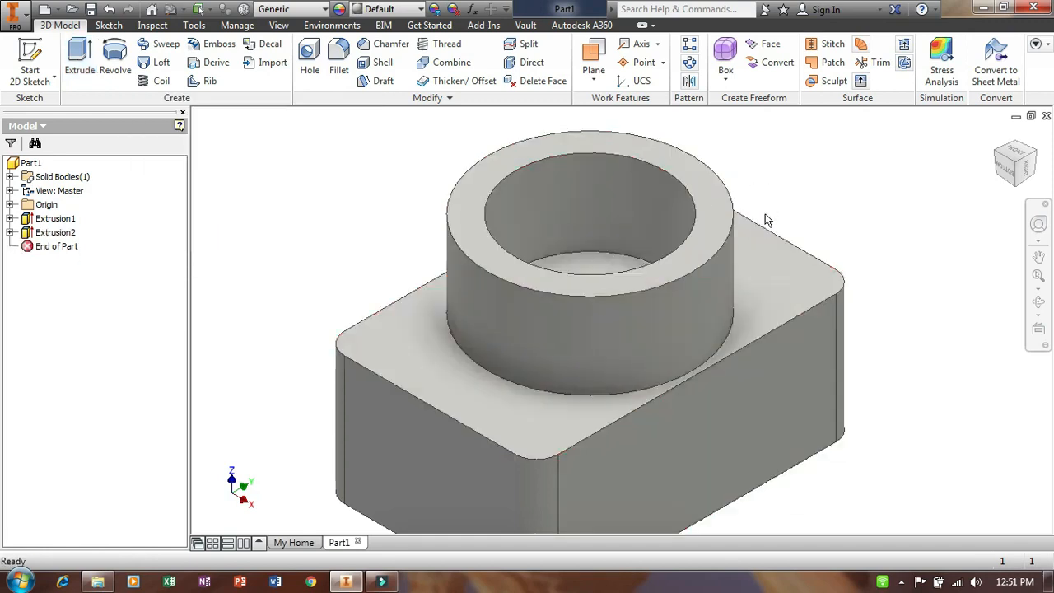
- Start a sketch on the block's right side face and draw a centre-point rectangle 10 mm wide and 4 mm high
{"action": "scroll", "coordinate": [765, 219], "scroll_direction": "down", "scroll_amount": 3}
{"action": "middle_click_drag", "start_coordinate": [765, 213], "coordinate": [744, 212], "text": "shift"}
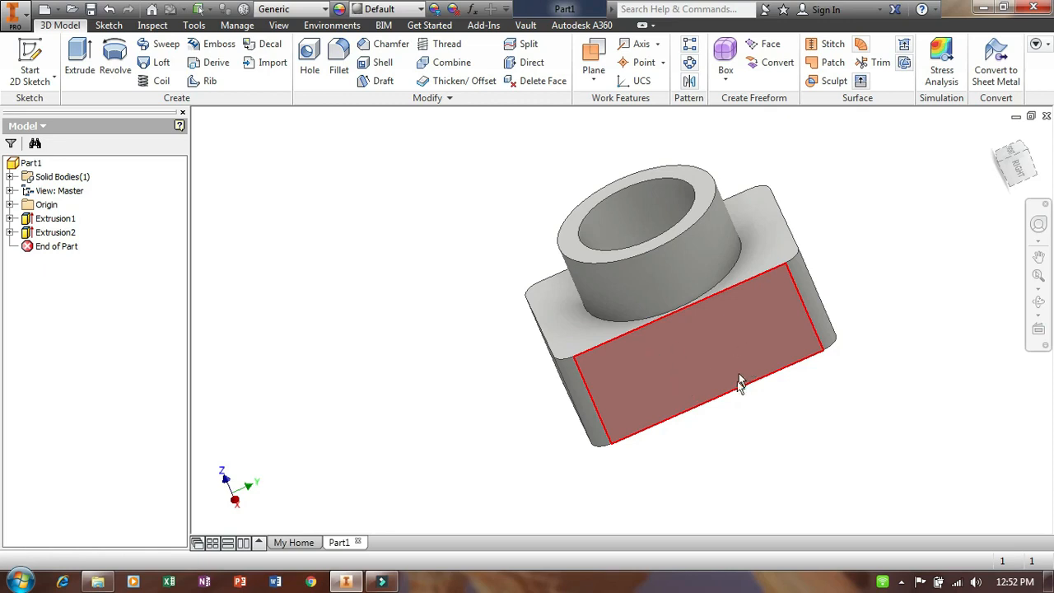
{"action": "left_click", "coordinate": [688, 358]}
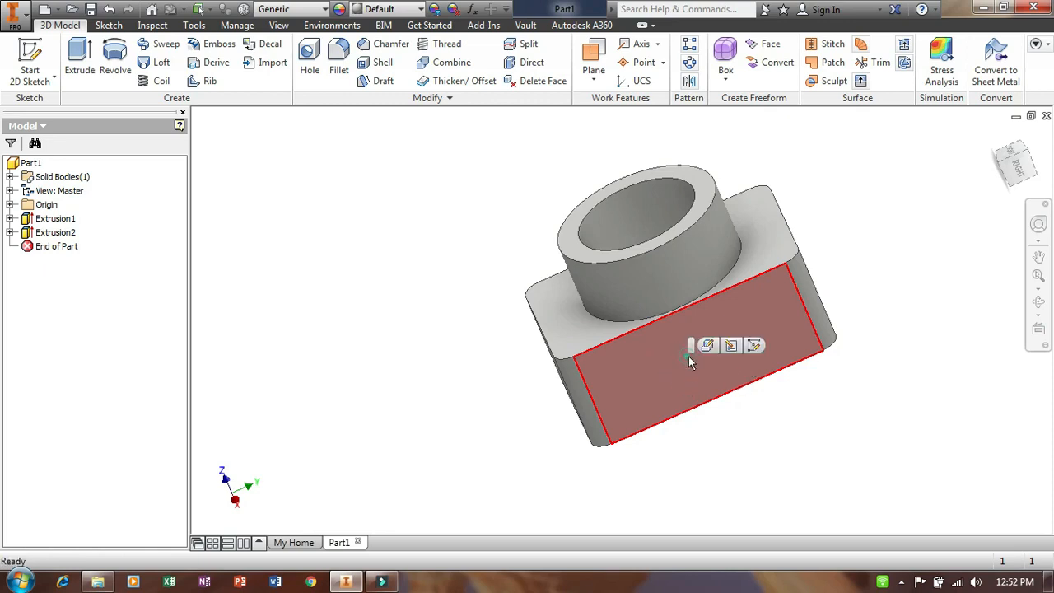
{"action": "left_click", "coordinate": [755, 346]}
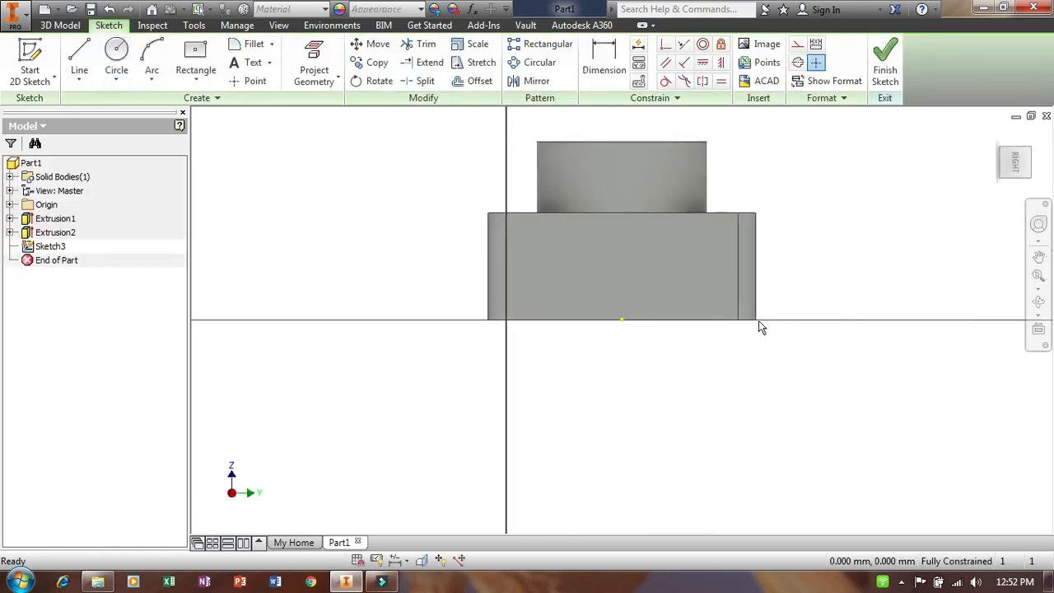
{"action": "left_click", "coordinate": [195, 59]}
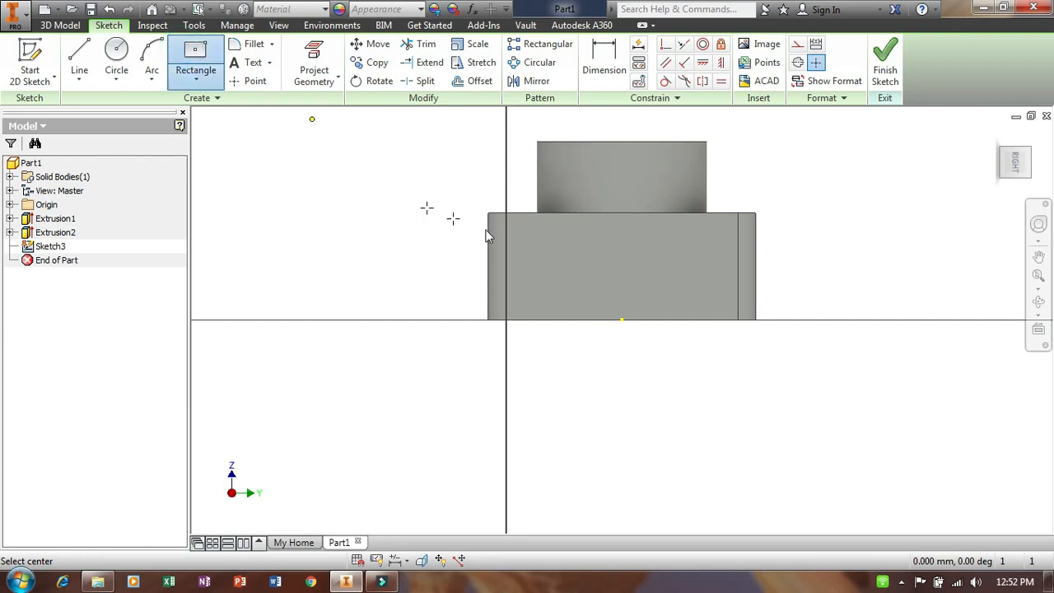
{"action": "left_click", "coordinate": [584, 259]}
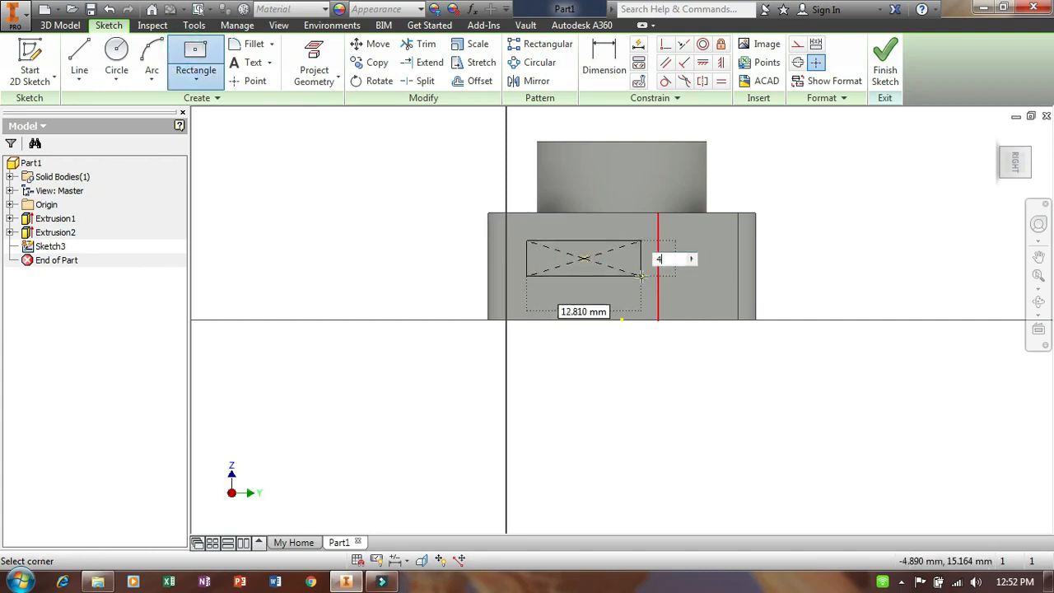
{"action": "type", "text": "4"}
{"action": "key", "text": "Tab"}
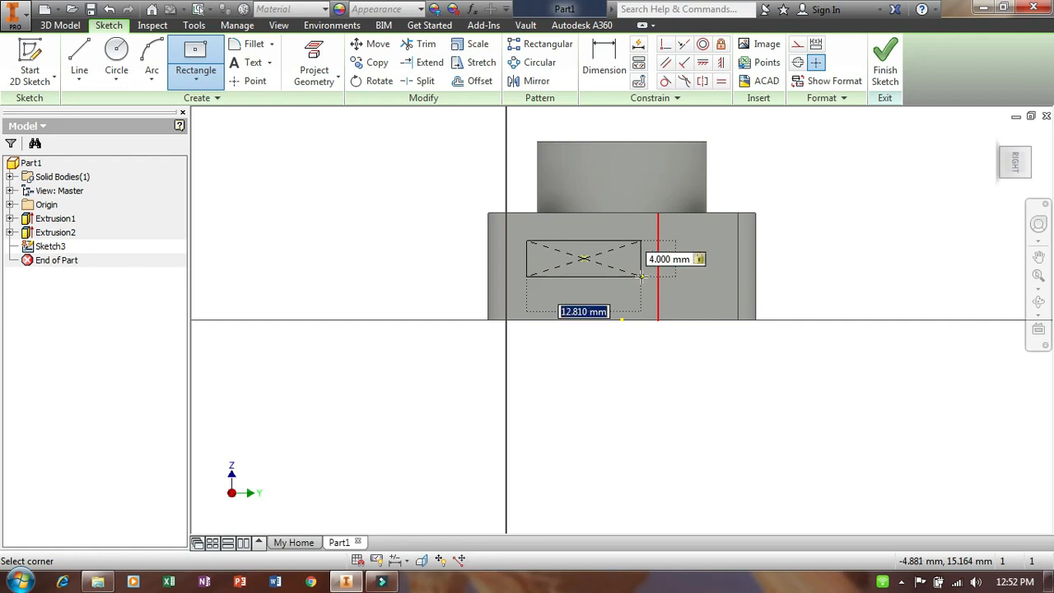
{"action": "type", "text": "10"}
{"action": "key", "text": "Tab"}
{"action": "key", "text": "Return"}
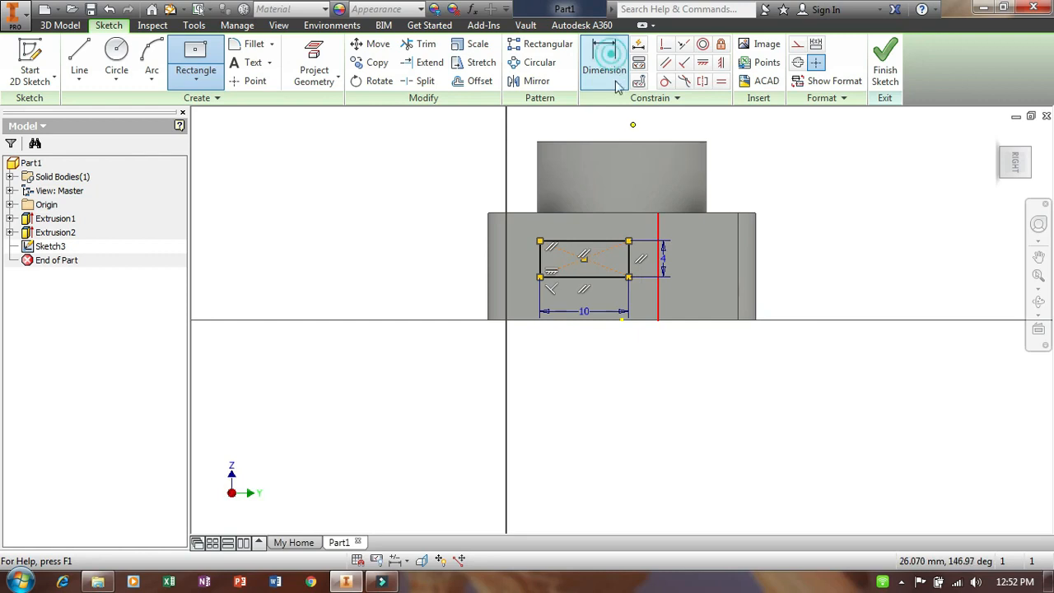
- Dimension the gap between the rectangle's upper edge and the block's edge on the ring side to 3 mm
{"action": "left_click", "coordinate": [616, 86]}
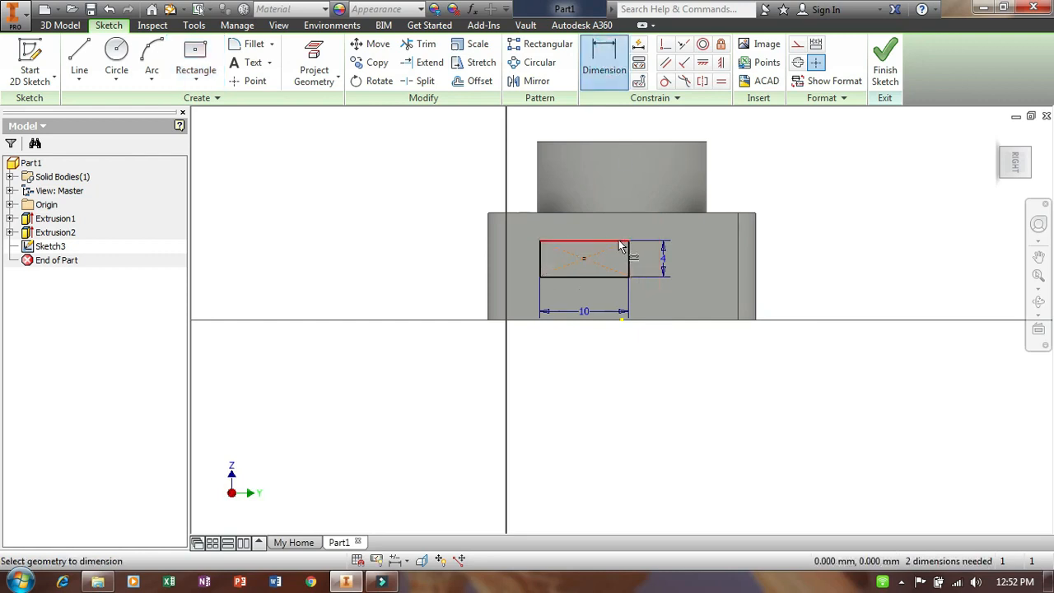
{"action": "left_click", "coordinate": [614, 213]}
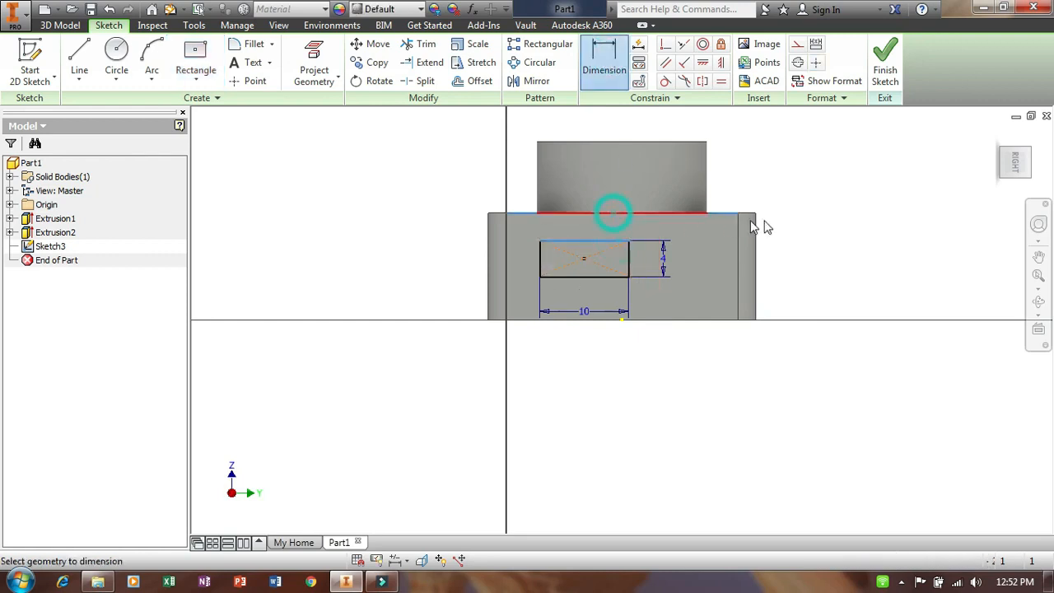
{"action": "left_click", "coordinate": [824, 227]}
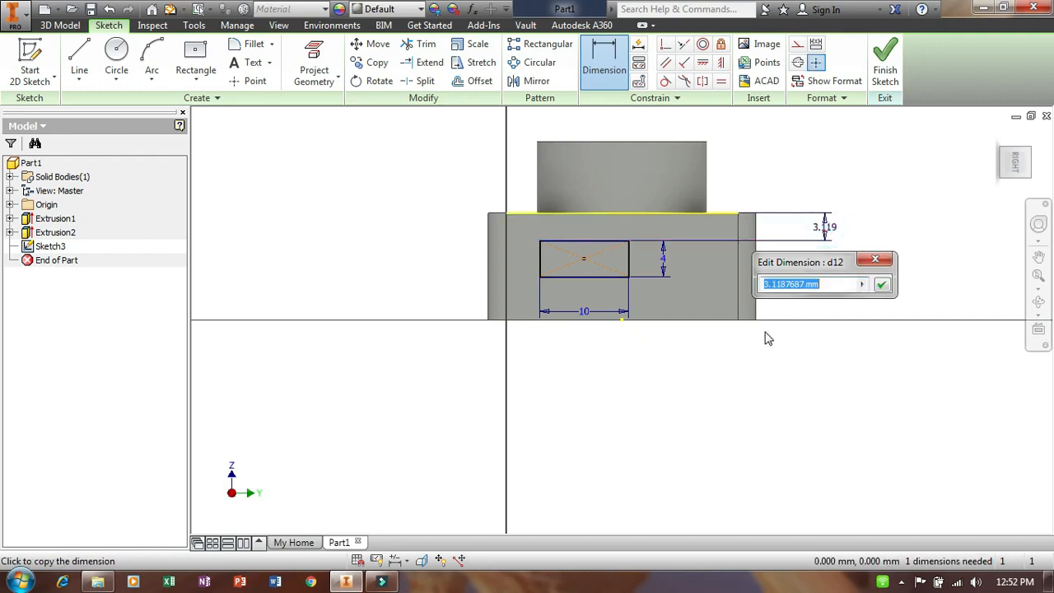
{"action": "key", "text": "Return"}
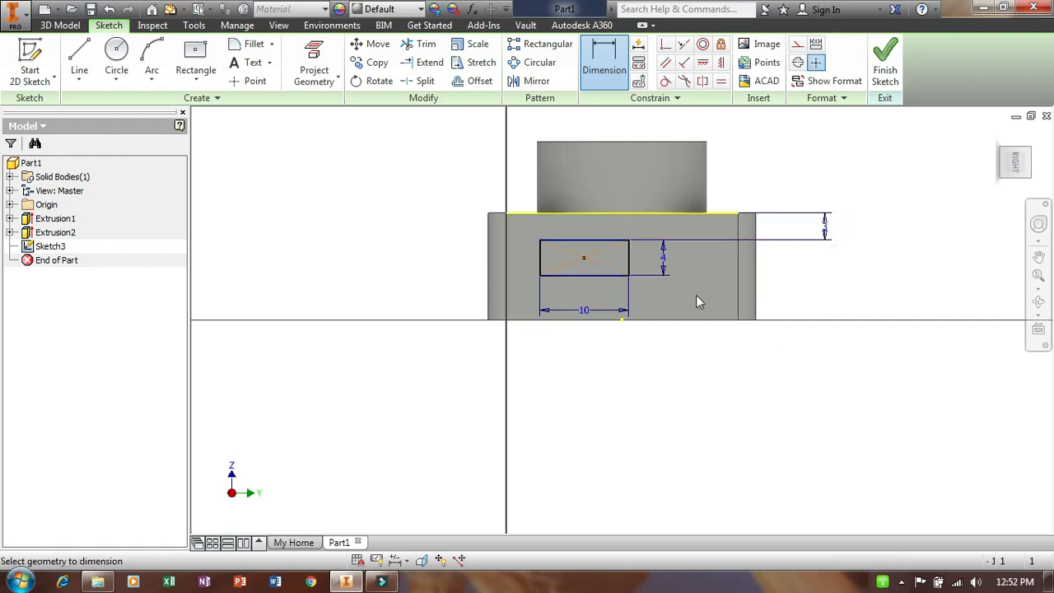
- Dimension the rectangle's right edge 10 mm from the block's right-hand edge and finish the sketch
{"action": "left_click", "coordinate": [629, 261]}
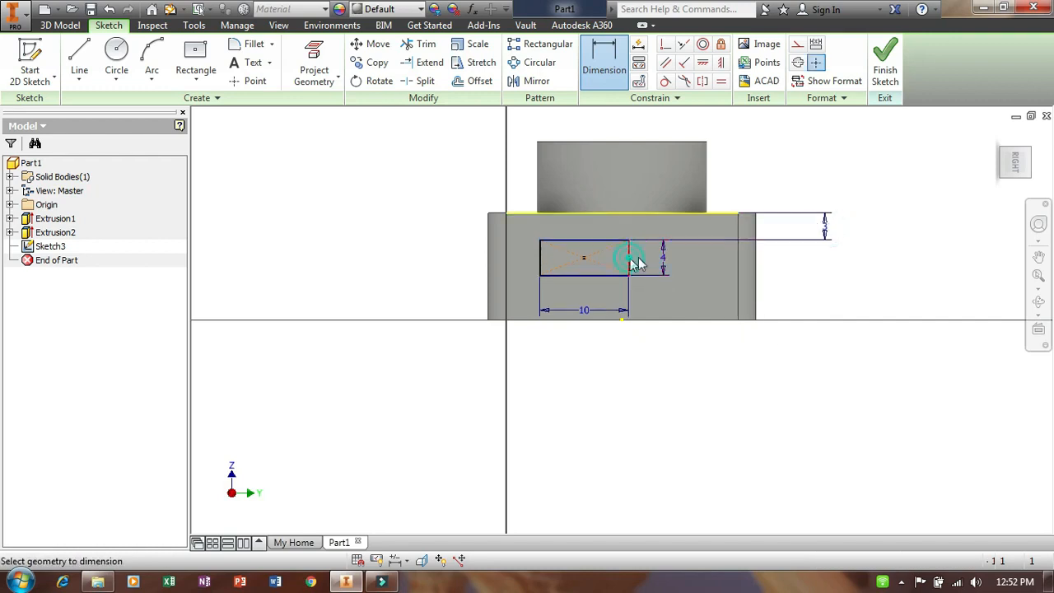
{"action": "left_click", "coordinate": [758, 273]}
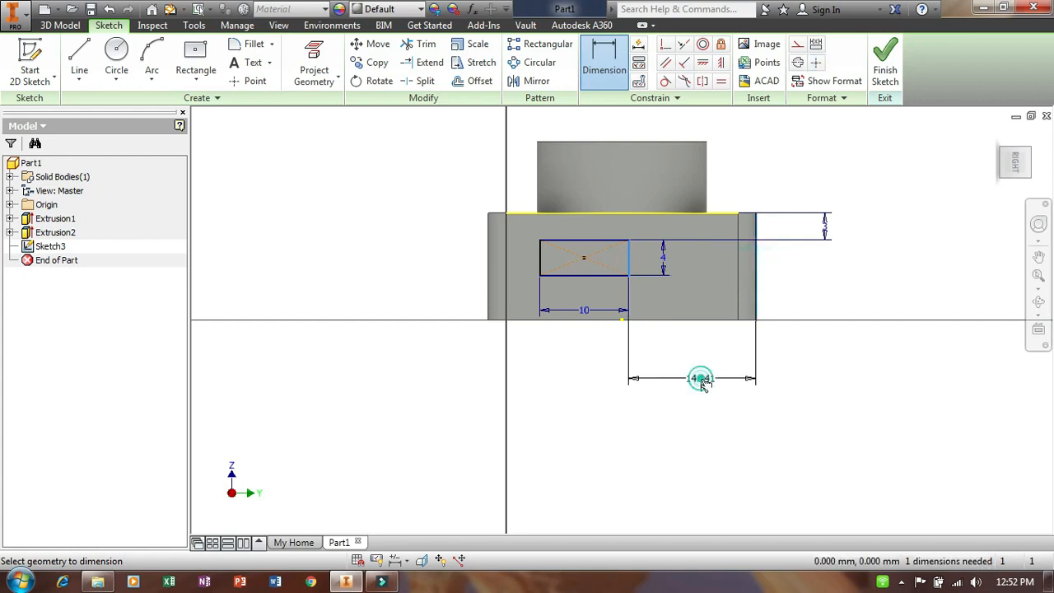
{"action": "left_click", "coordinate": [701, 381]}
{"action": "type", "text": "1"}
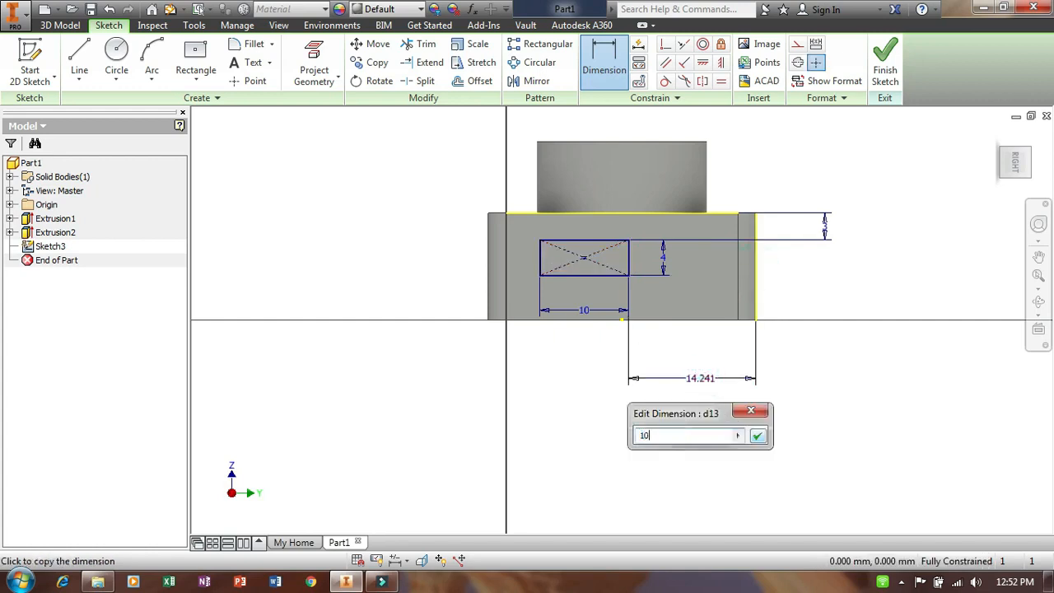
{"action": "type", "text": "0"}
{"action": "left_click", "coordinate": [758, 436]}
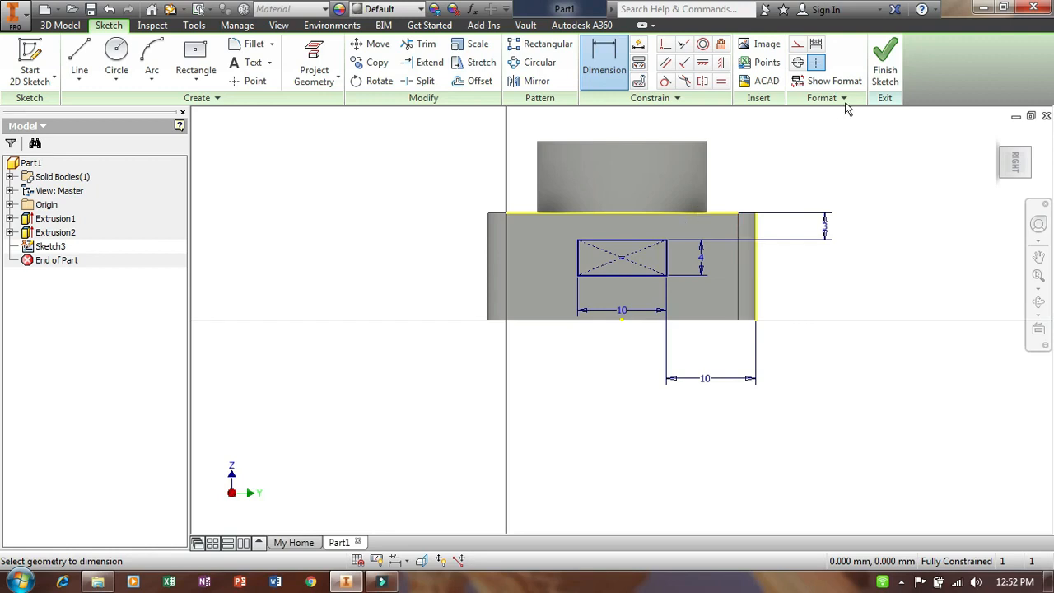
{"action": "left_click", "coordinate": [884, 70]}
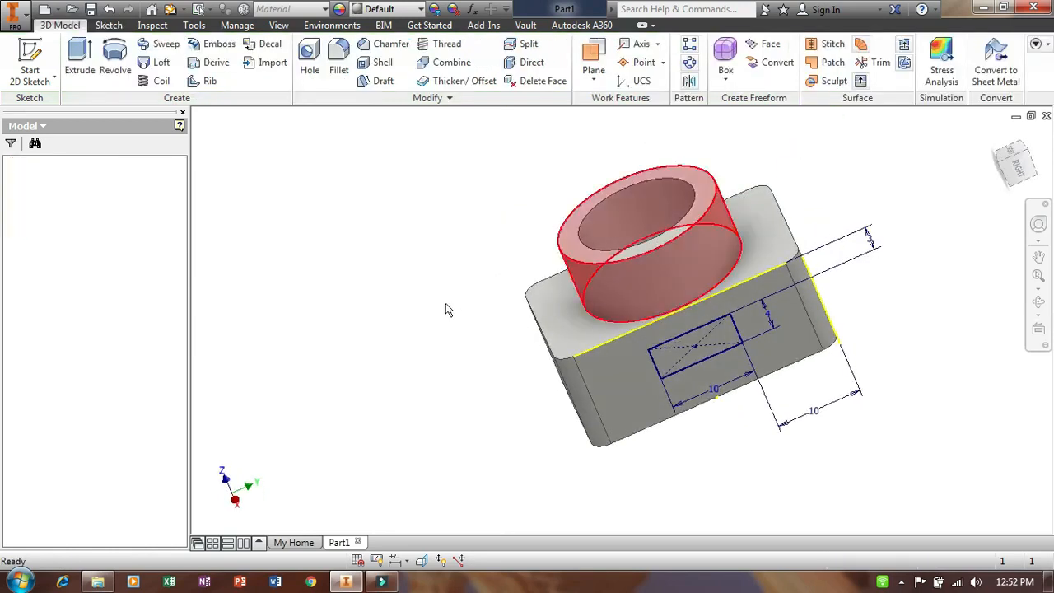
- Extrude the rectangle as a 2 mm deep cut into the block's side face
{"action": "left_click", "coordinate": [80, 59]}
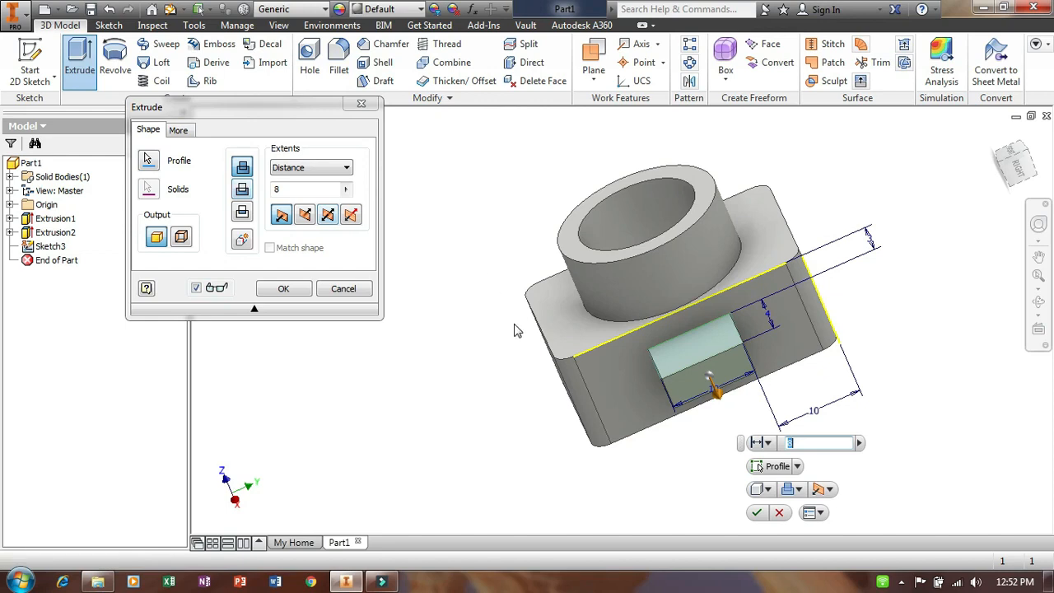
{"action": "mouse_move", "coordinate": [492, 325]}
{"action": "middle_mouse_down", "text": "shift"}
{"action": "mouse_move", "coordinate": [483, 351]}
{"action": "mouse_move", "coordinate": [440, 353]}
{"action": "mouse_move", "coordinate": [341, 312]}
{"action": "mouse_move", "coordinate": [403, 308]}
{"action": "mouse_move", "coordinate": [403, 297]}
{"action": "mouse_move", "coordinate": [376, 309]}
{"action": "middle_mouse_up", "text": "shift"}
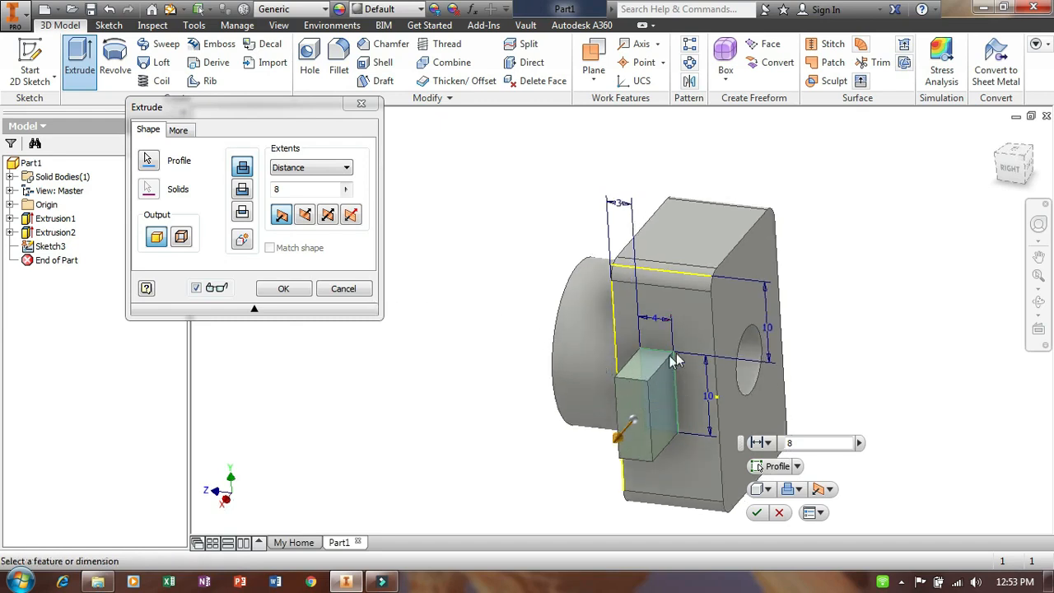
{"action": "middle_click_drag", "start_coordinate": [586, 376], "coordinate": [688, 305], "text": "shift"}
{"action": "mouse_move", "coordinate": [775, 305]}
{"action": "left_mouse_down"}
{"action": "mouse_move", "coordinate": [775, 295]}
{"action": "mouse_move", "coordinate": [717, 320]}
{"action": "mouse_move", "coordinate": [701, 353]}
{"action": "mouse_move", "coordinate": [666, 374]}
{"action": "mouse_move", "coordinate": [760, 304]}
{"action": "left_mouse_up"}
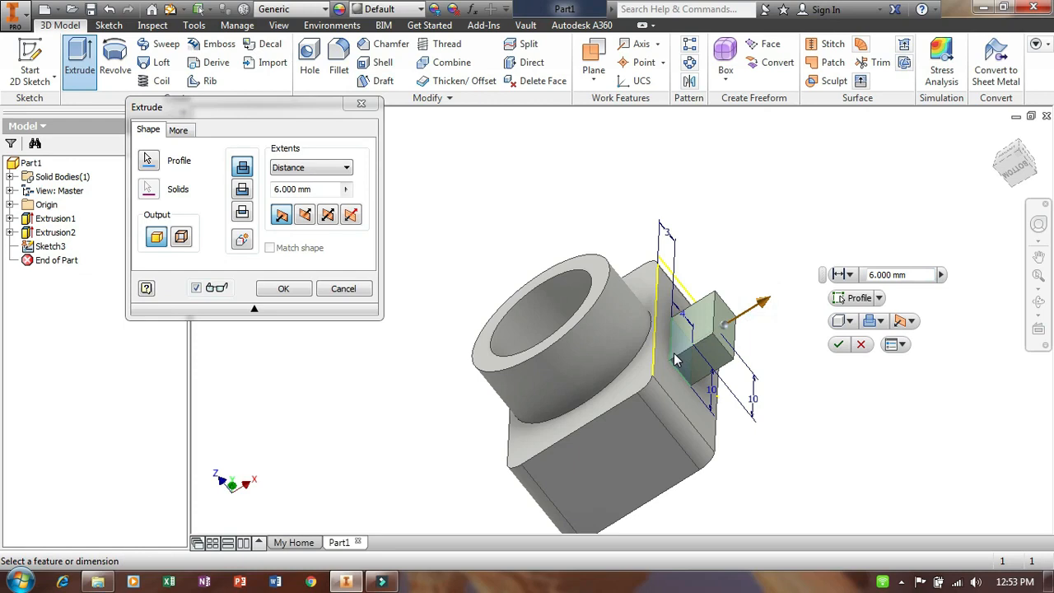
{"action": "left_click_drag", "start_coordinate": [760, 312], "coordinate": [689, 361]}
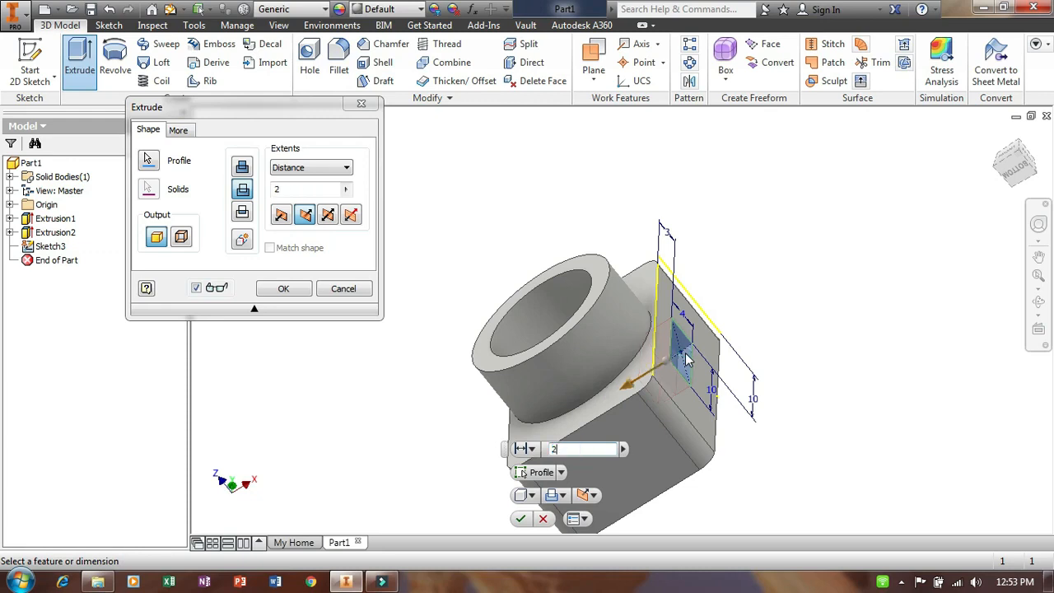
{"action": "key", "text": "Return"}
{"action": "middle_click_drag", "start_coordinate": [791, 342], "coordinate": [614, 397]}
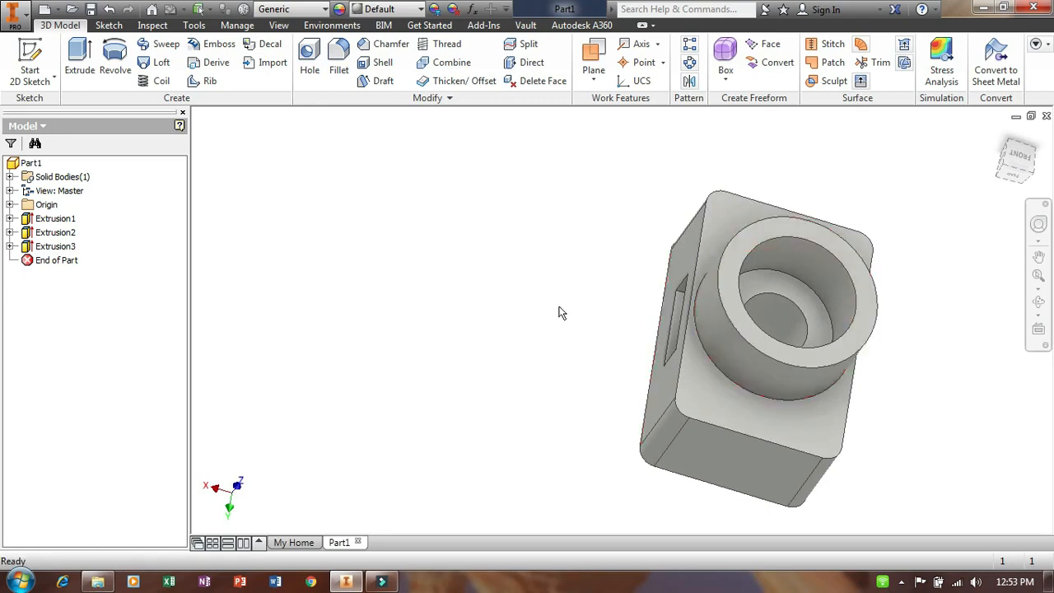